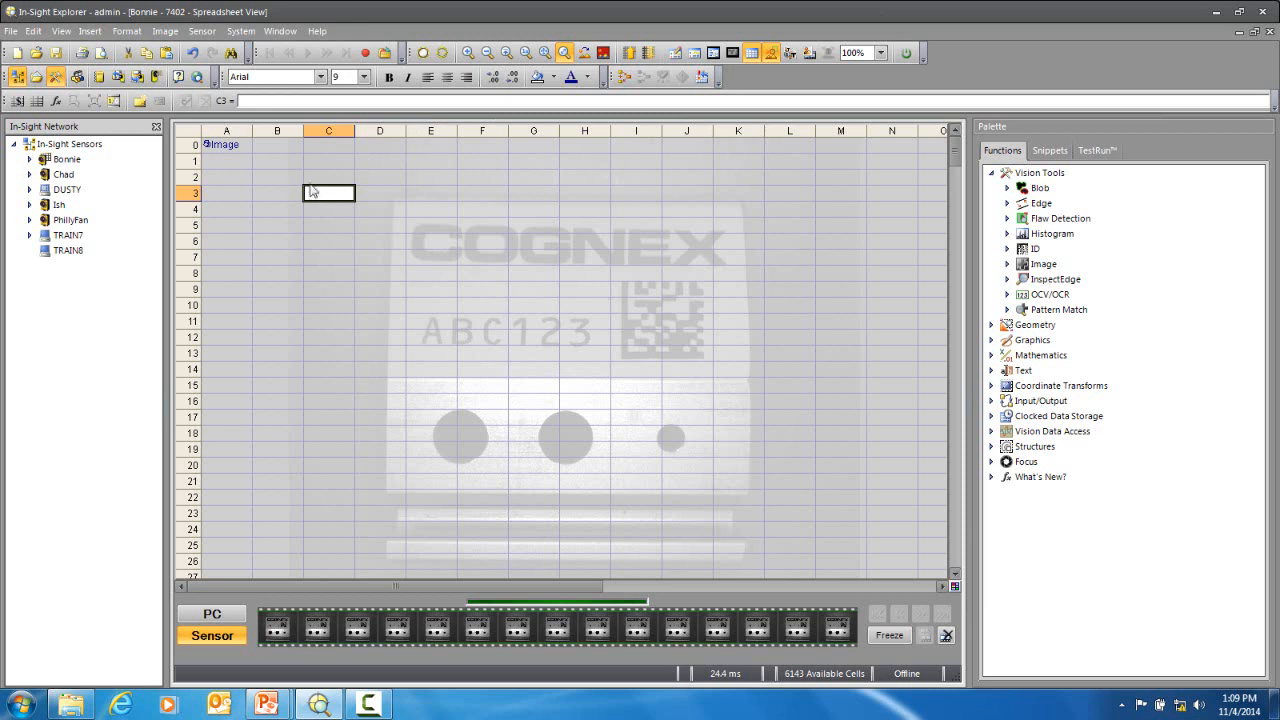
Step: Start an If formula in cell B3 using the Mathematics Logic functions
click(279, 196)
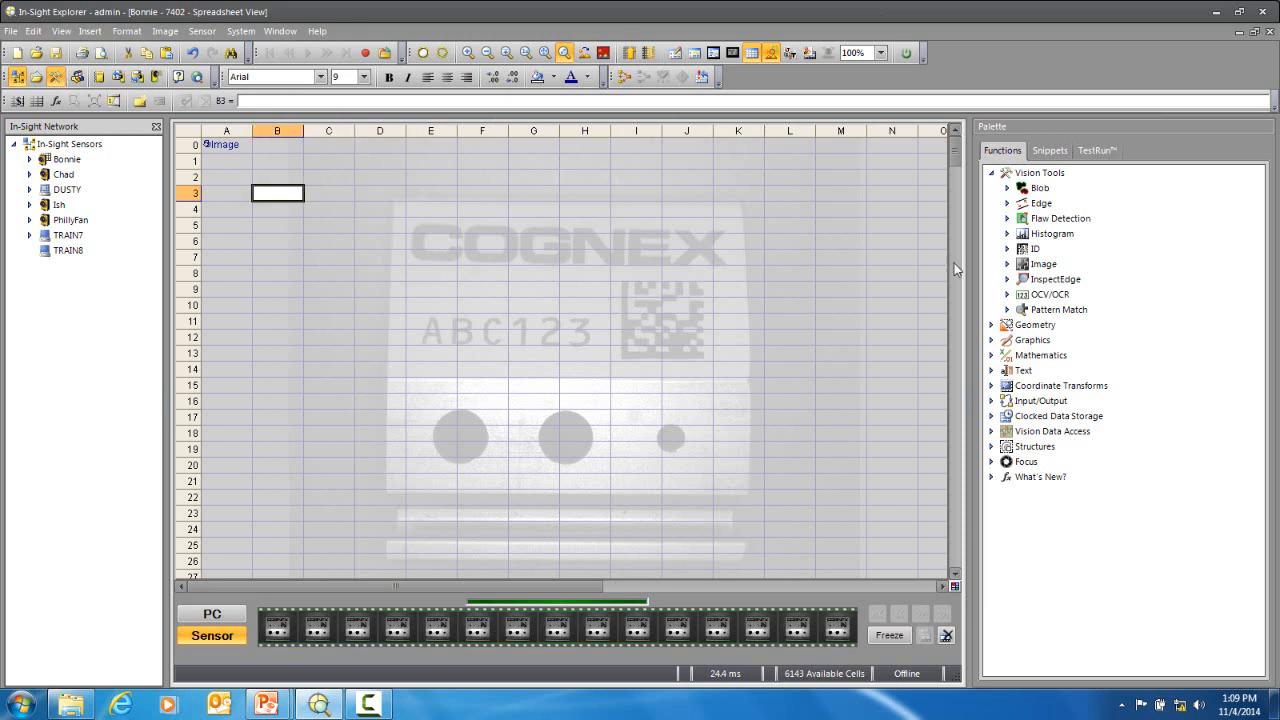
click(991, 356)
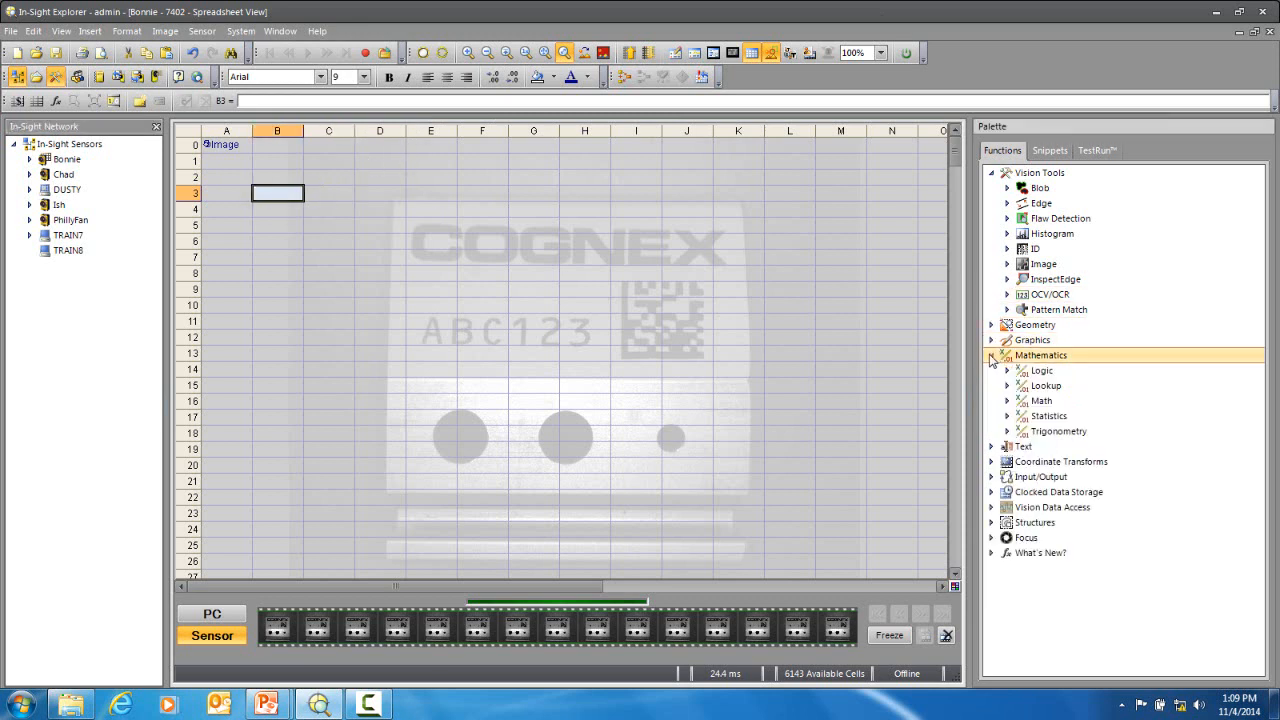
click(1007, 372)
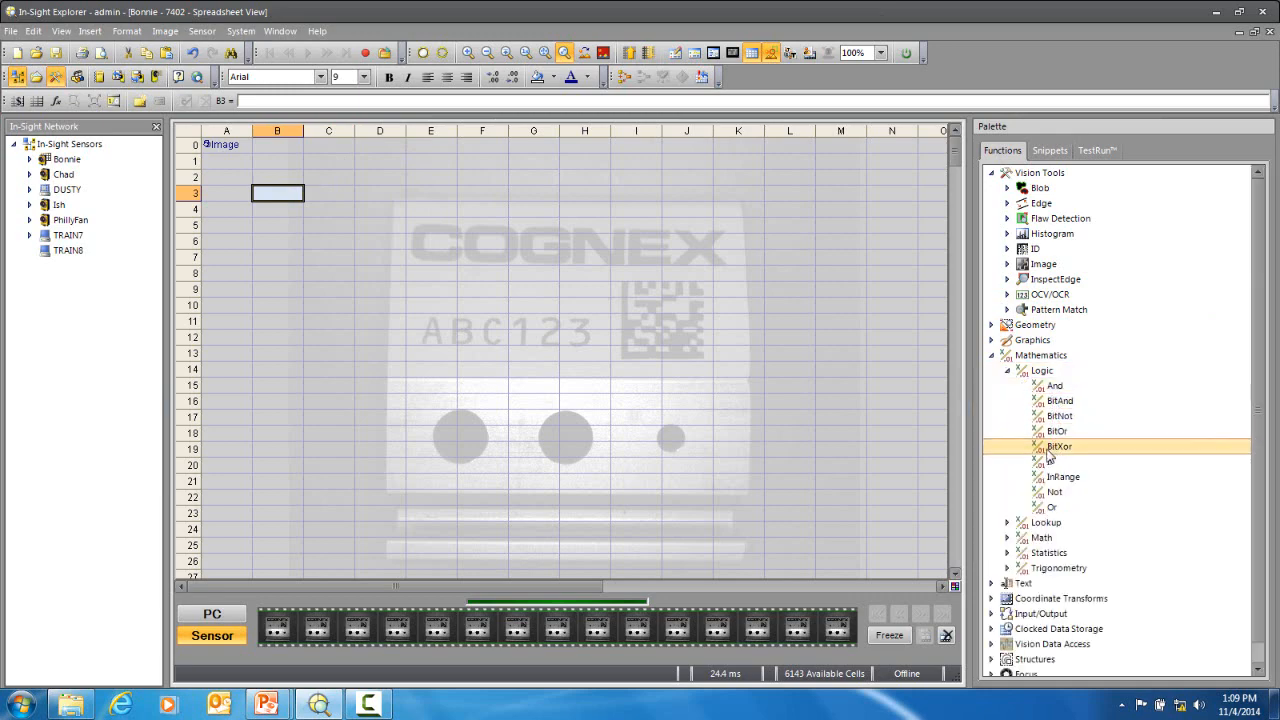
drag(1049, 461, 285, 200)
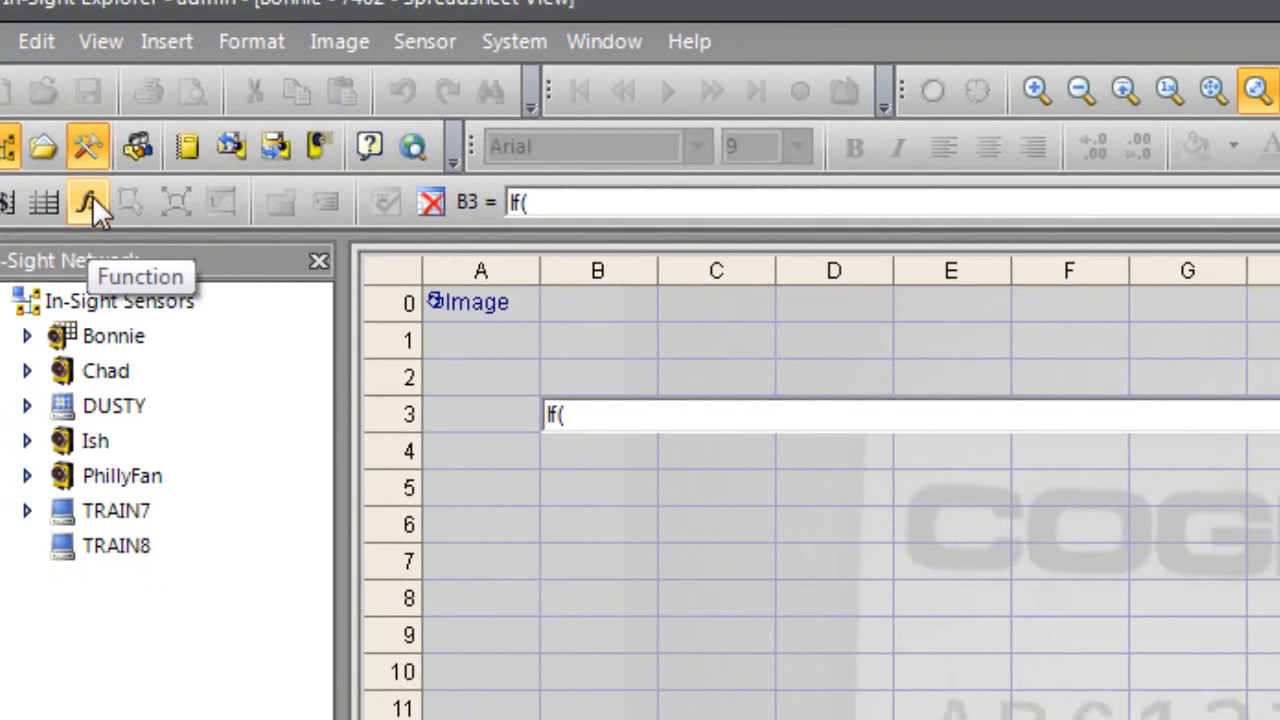
Step: Nest the And logic function inside the If formula in B3 as a trial, and discard the formula
click(90, 200)
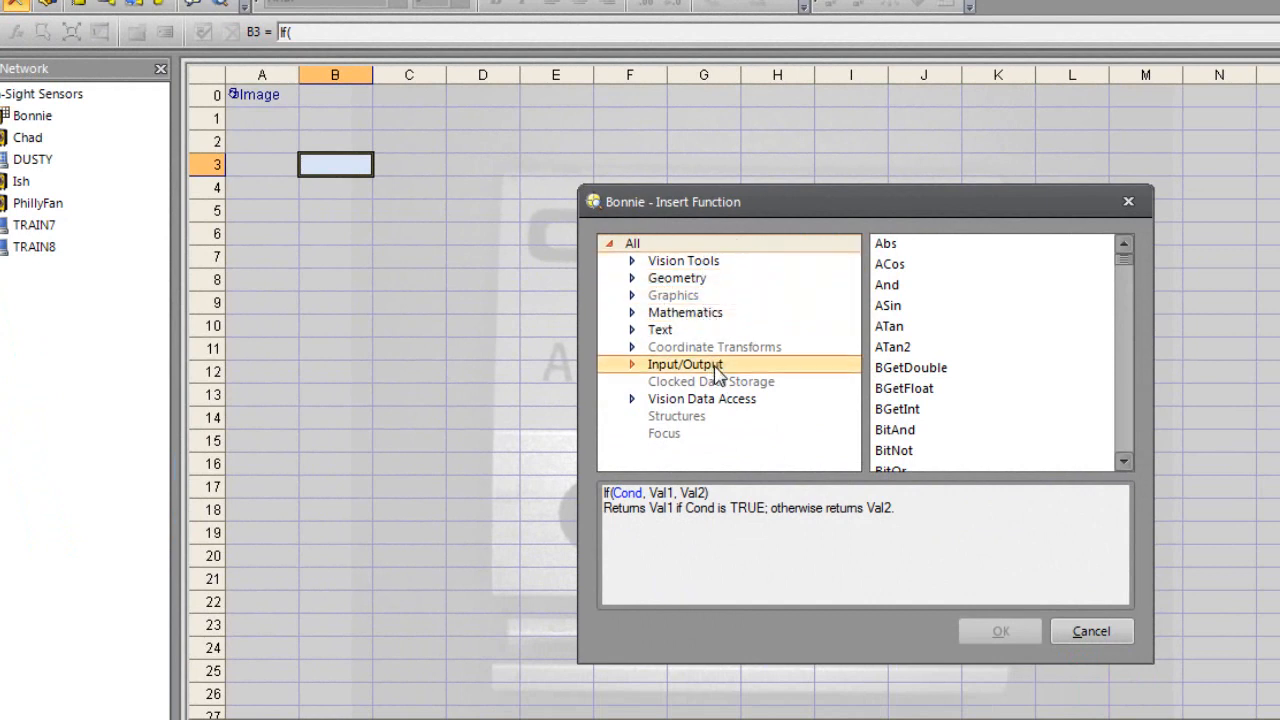
click(630, 314)
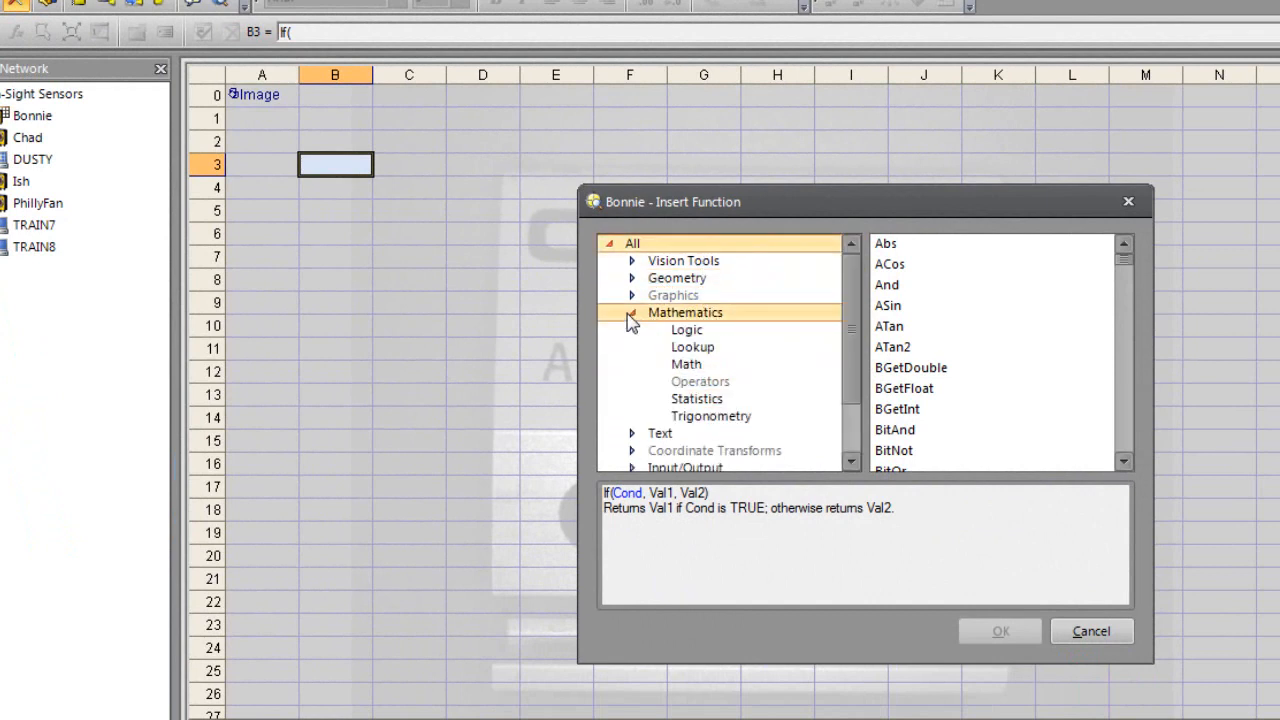
click(686, 330)
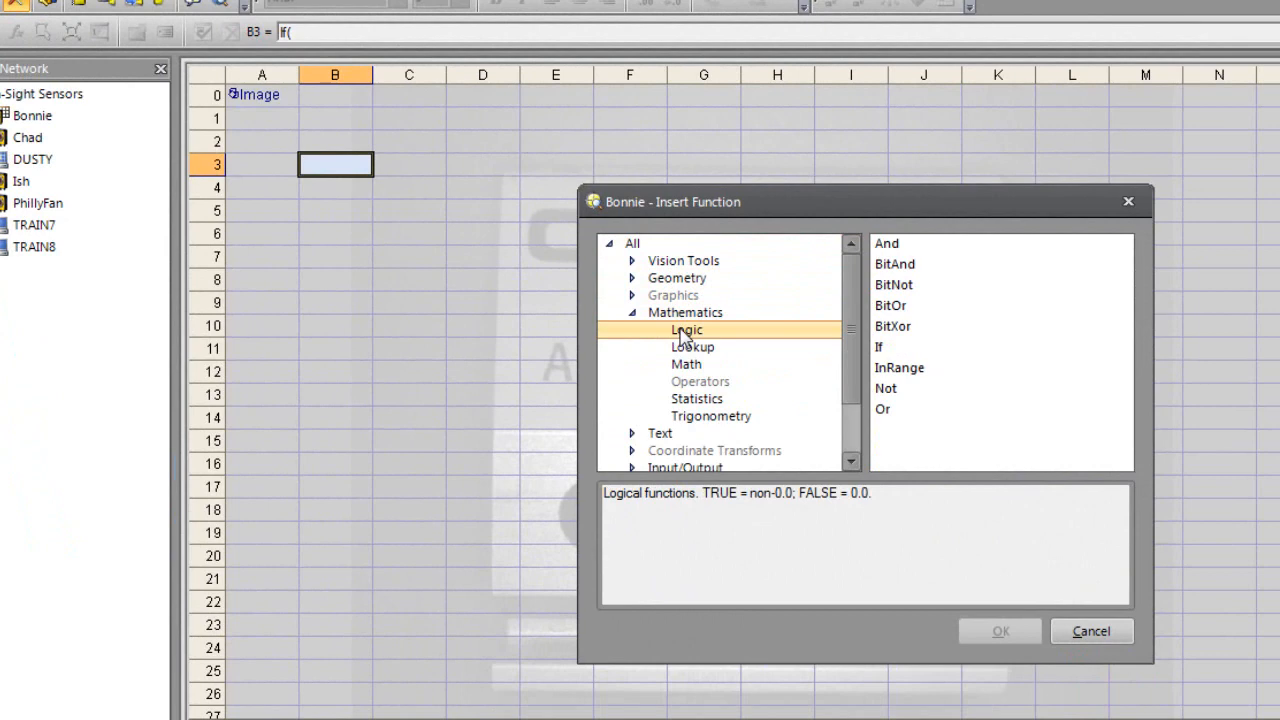
click(900, 246)
click(1001, 632)
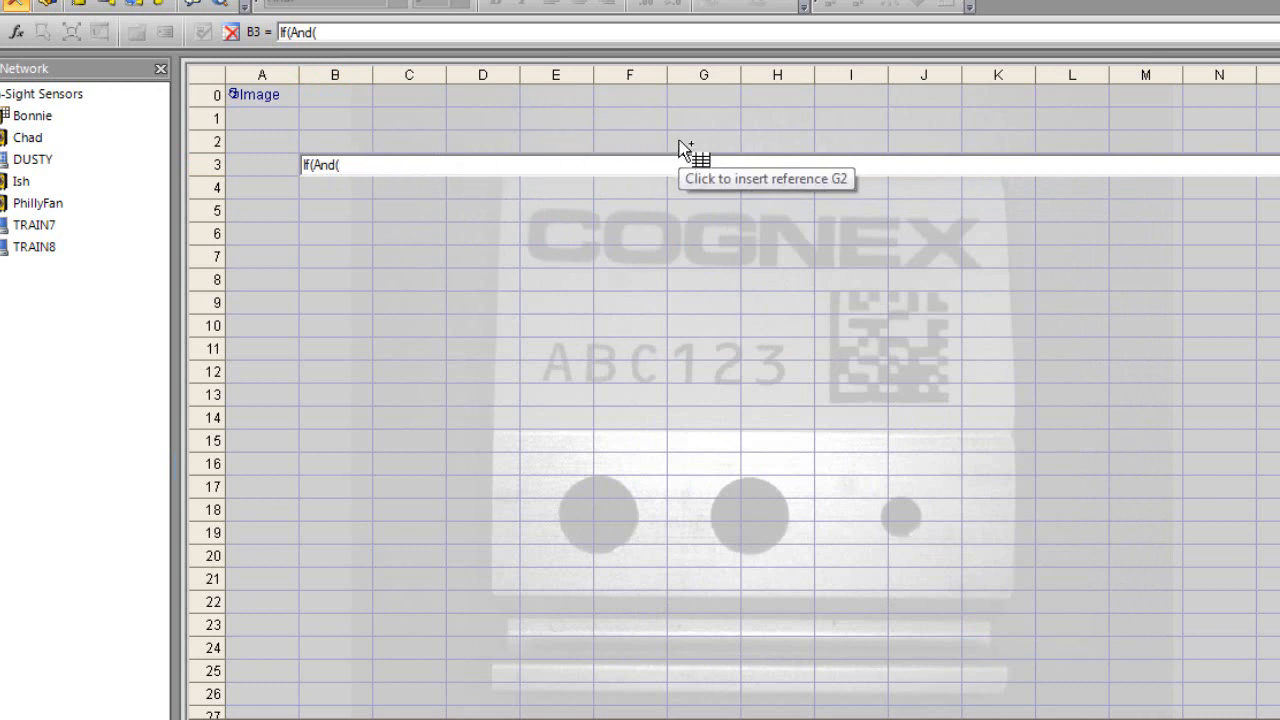
click(233, 33)
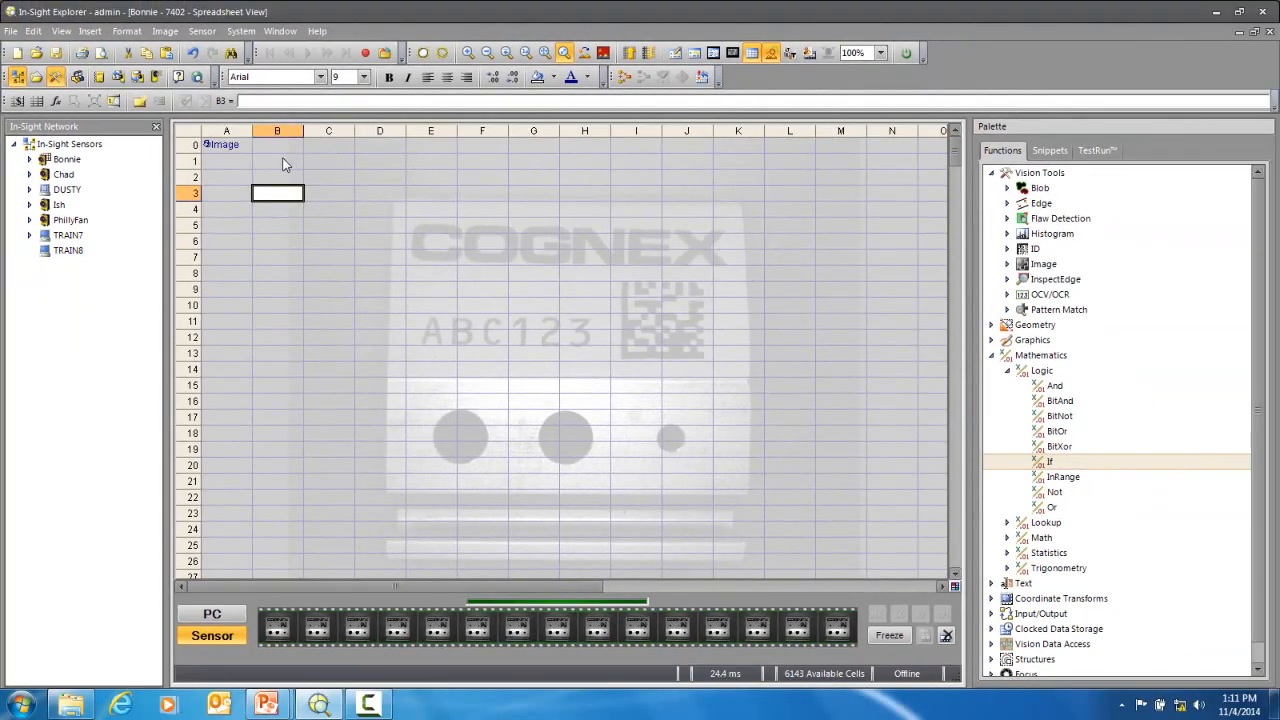
Step: Label cell B10 "Find the Block" and give it a LawnGreen background
click(277, 308)
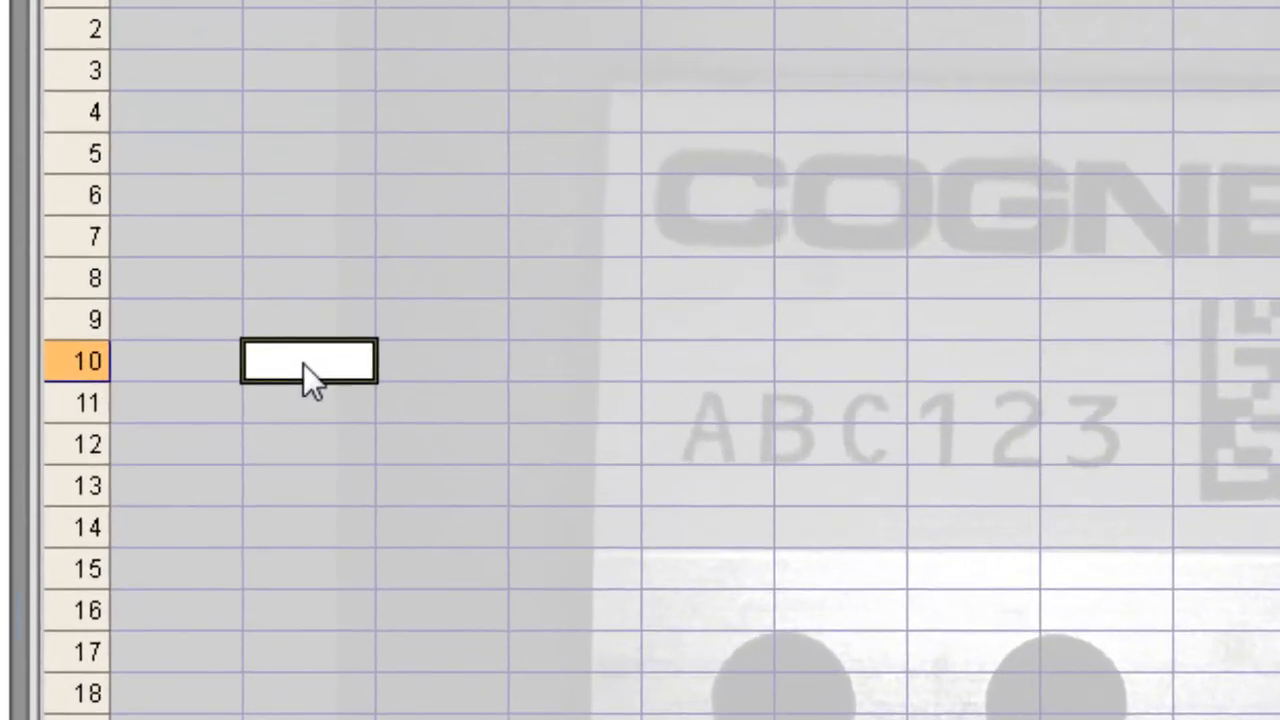
text(1)
text(Fin)
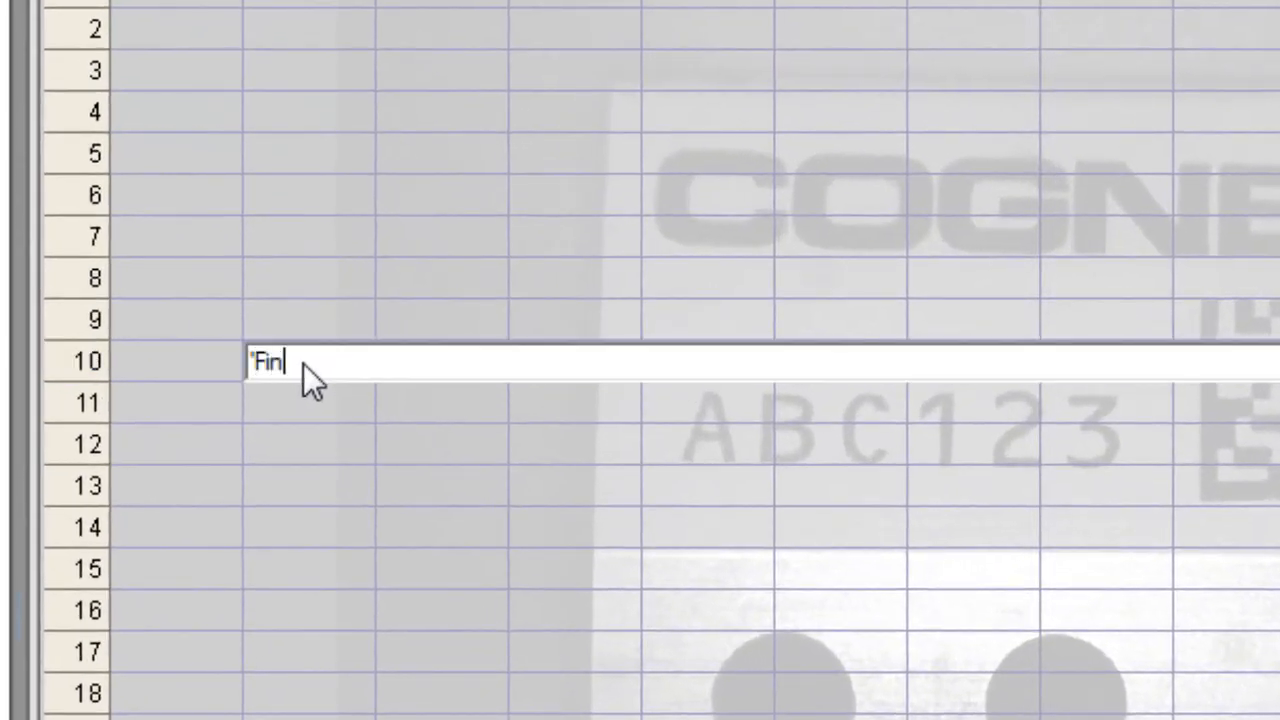
text(d teh Block)
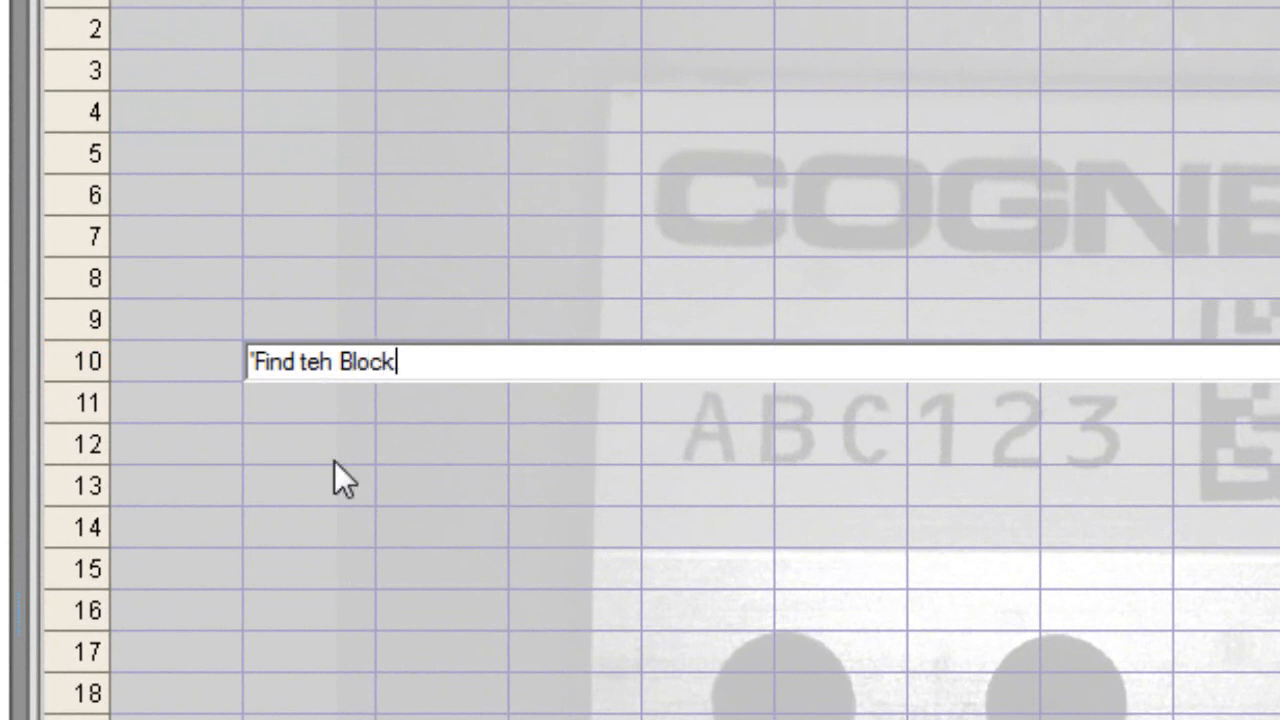
click(327, 362)
key(BackSpace)
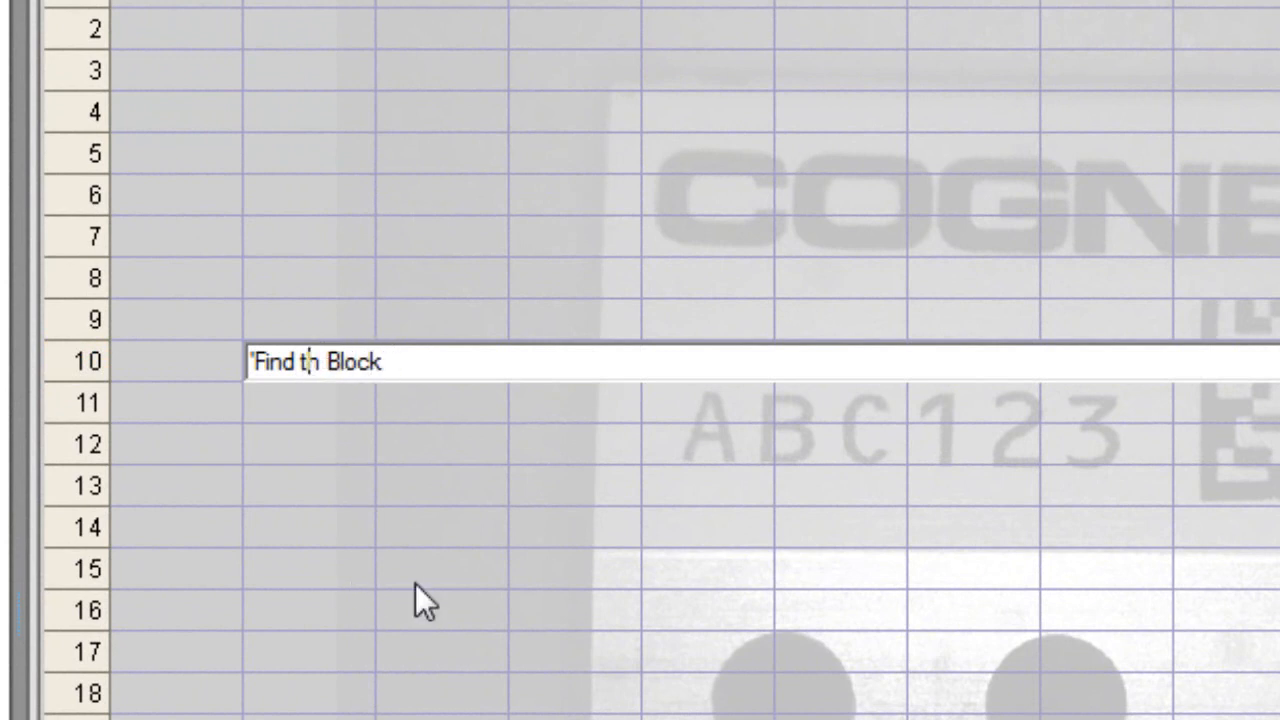
key(Right)
text(e)
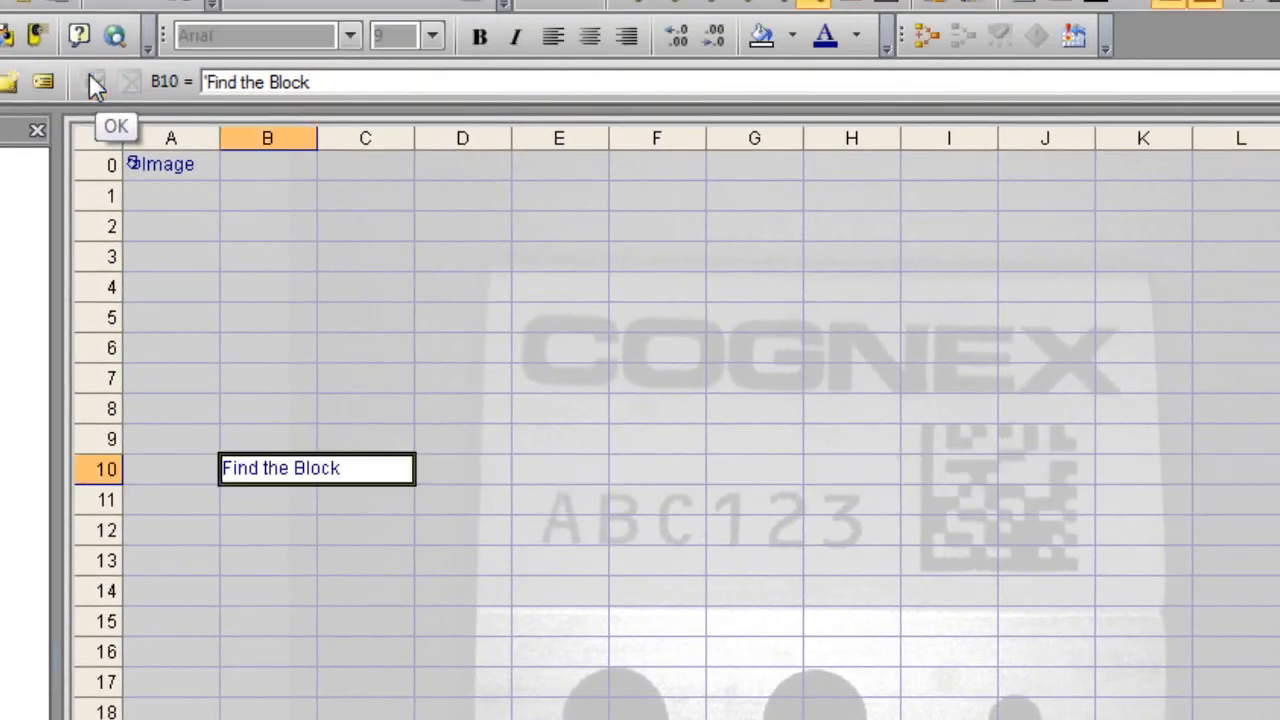
click(84, 6)
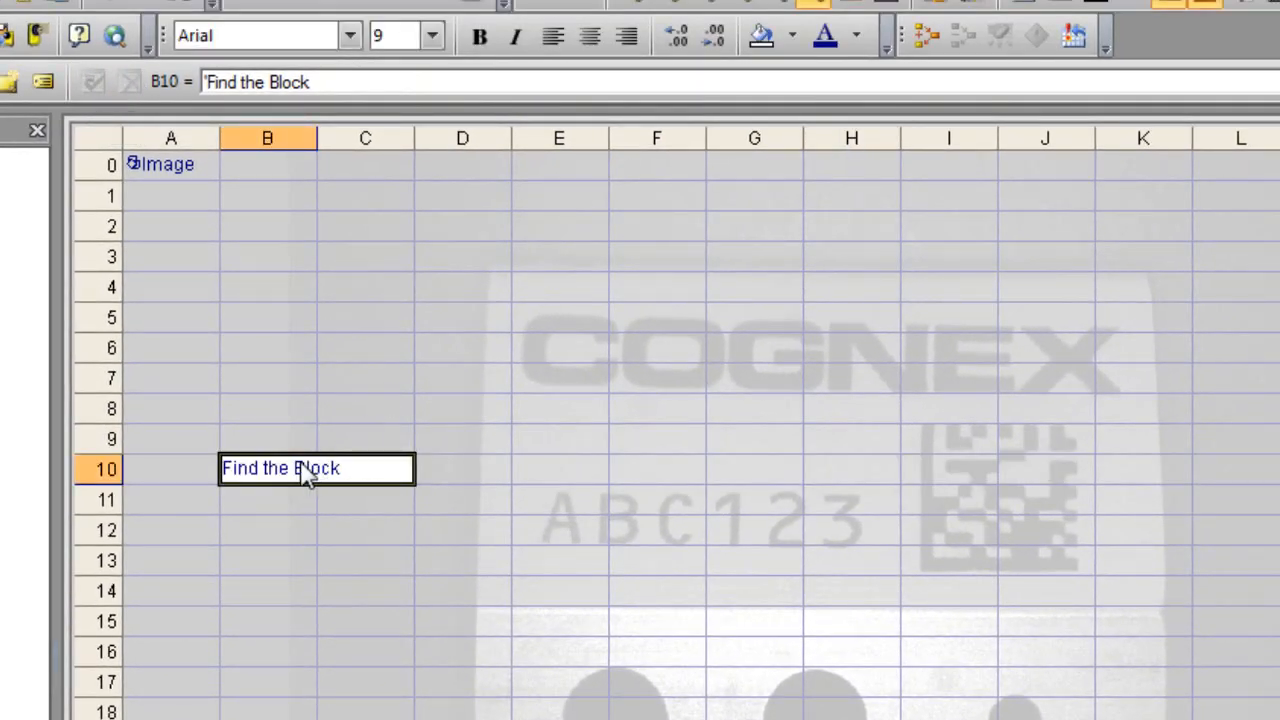
click(794, 37)
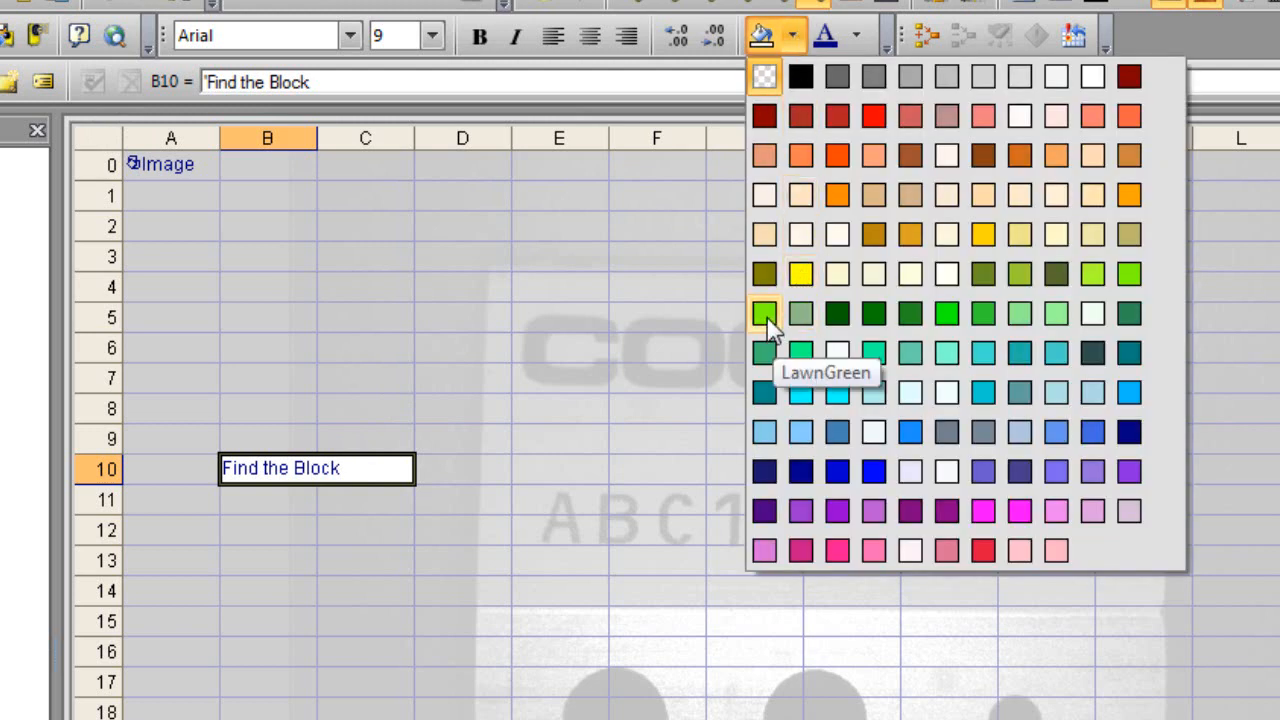
click(765, 314)
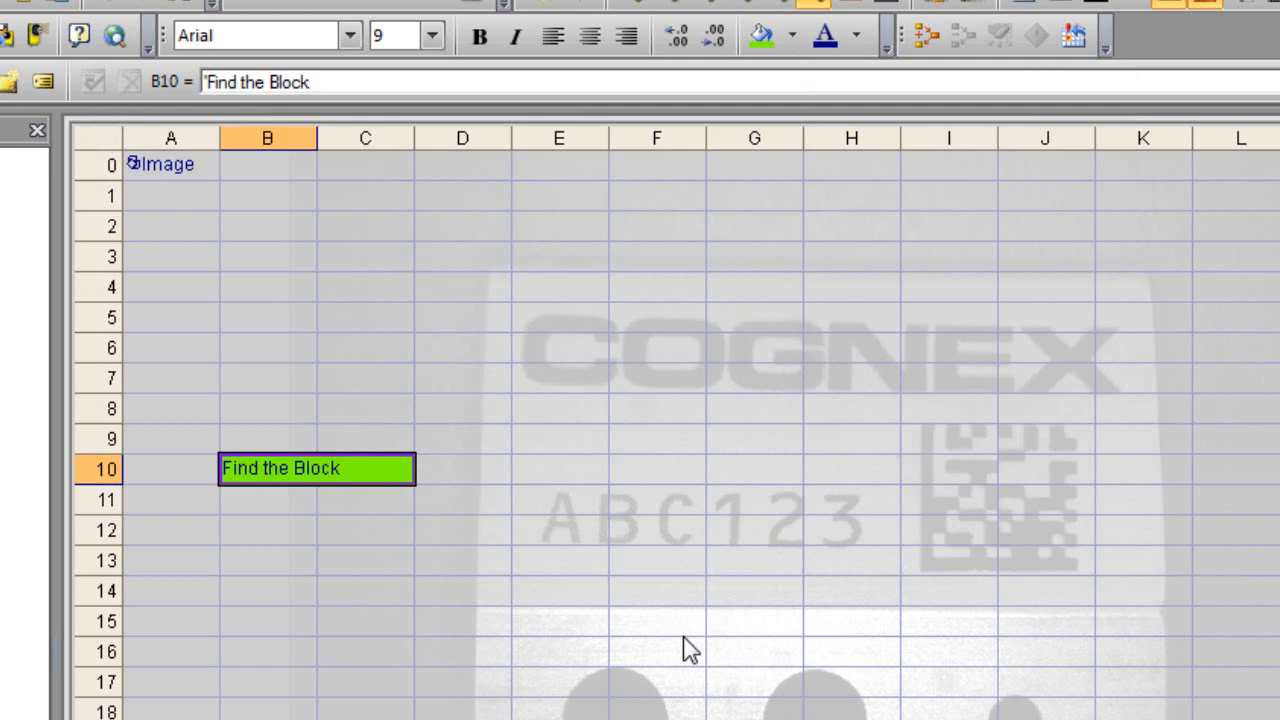
Step: Insert the FindPatterns function from the Pattern Match vision tools into cell C12
click(341, 532)
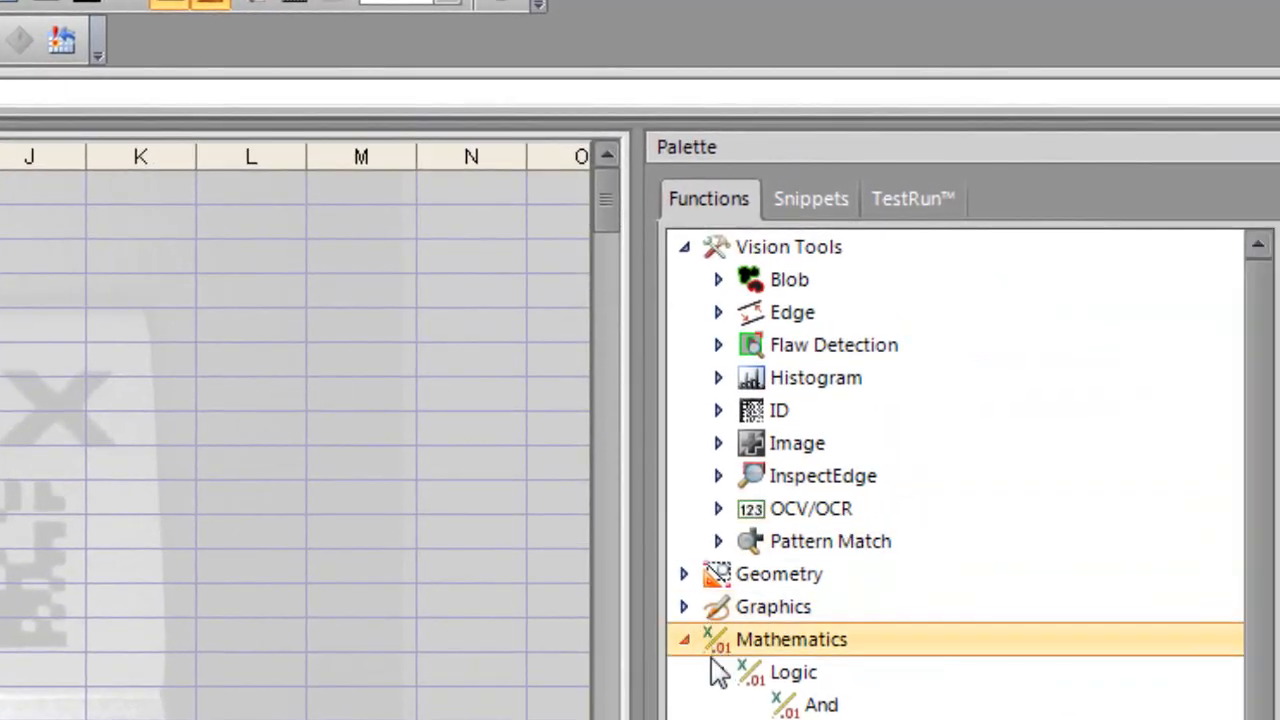
click(686, 640)
click(730, 541)
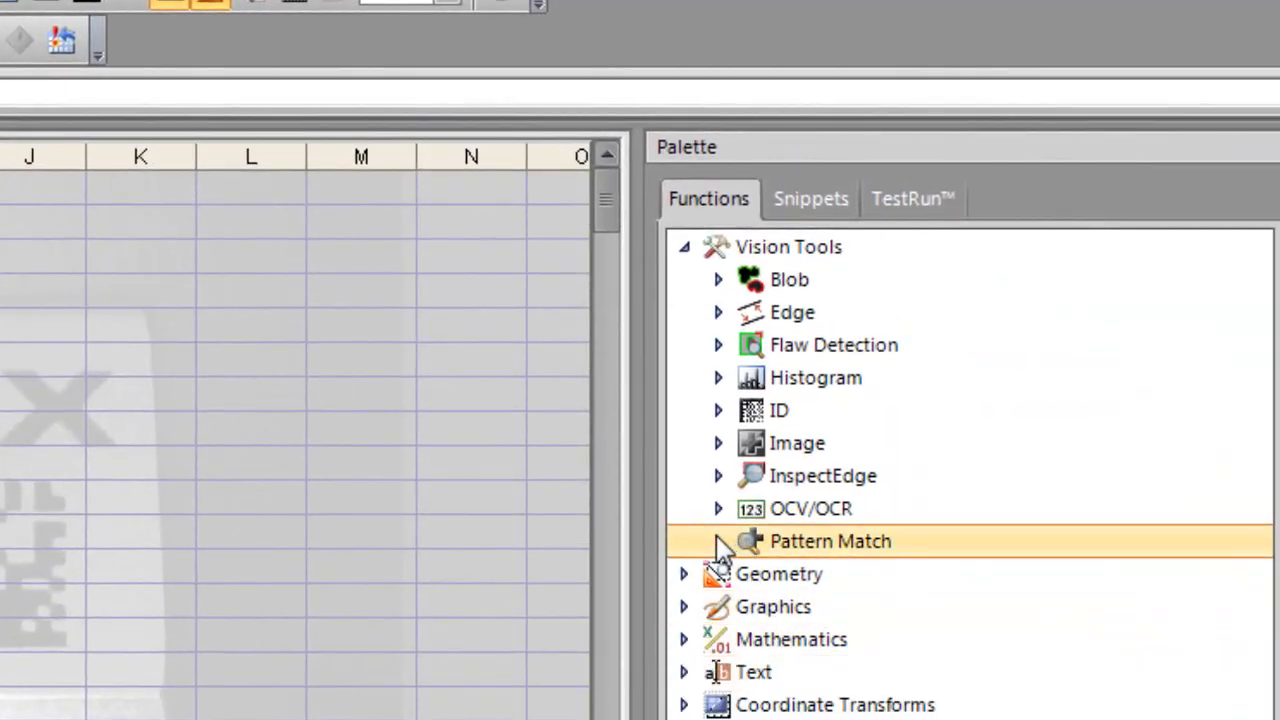
click(719, 544)
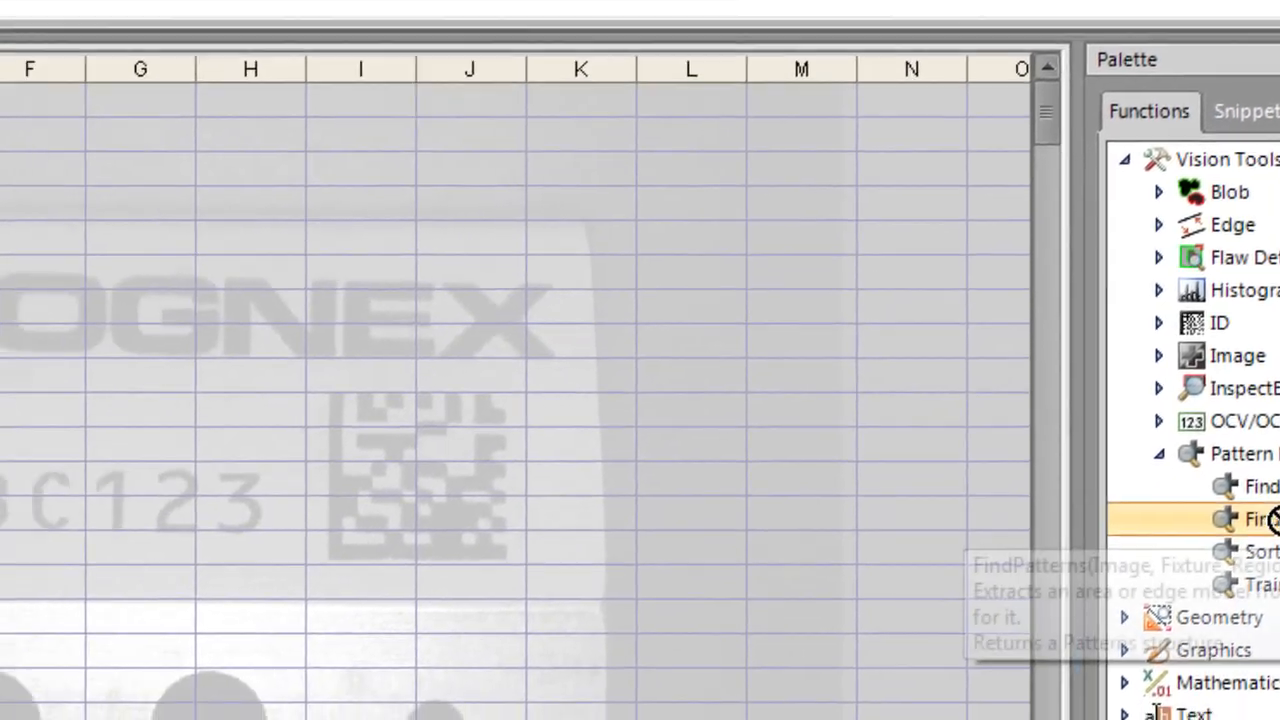
drag(862, 612, 0, 581)
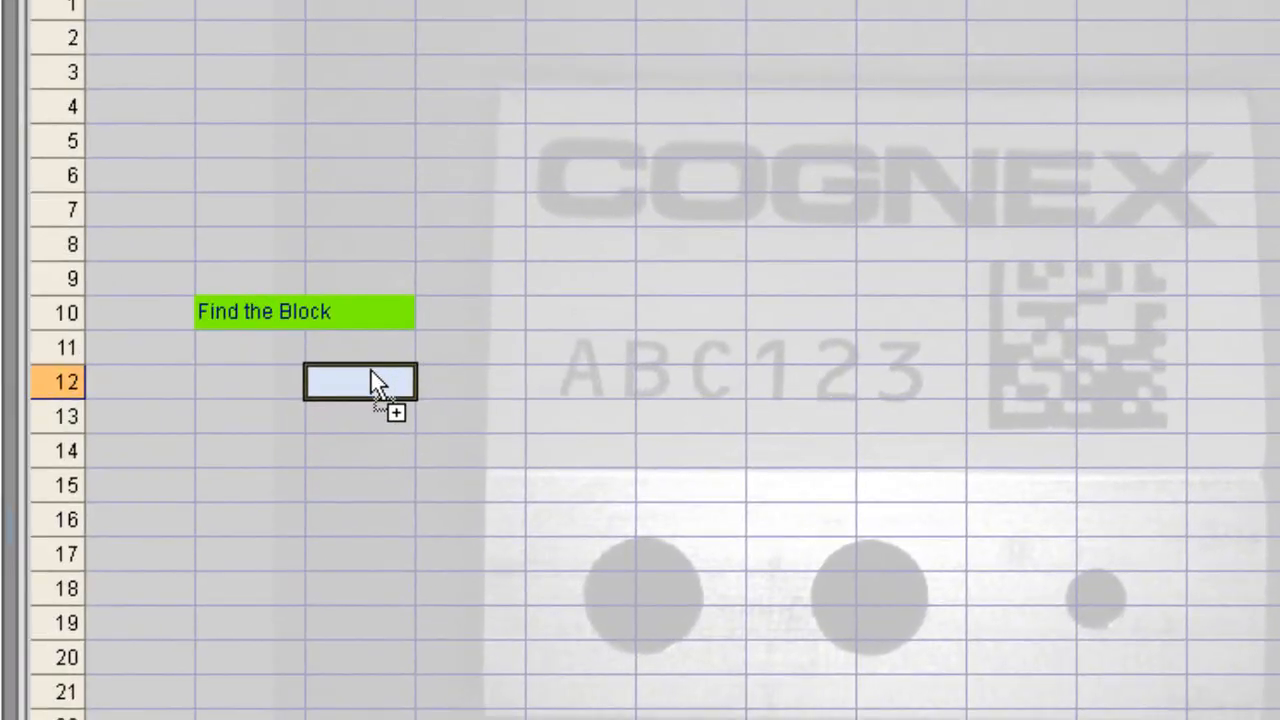
drag(370, 371, 371, 381)
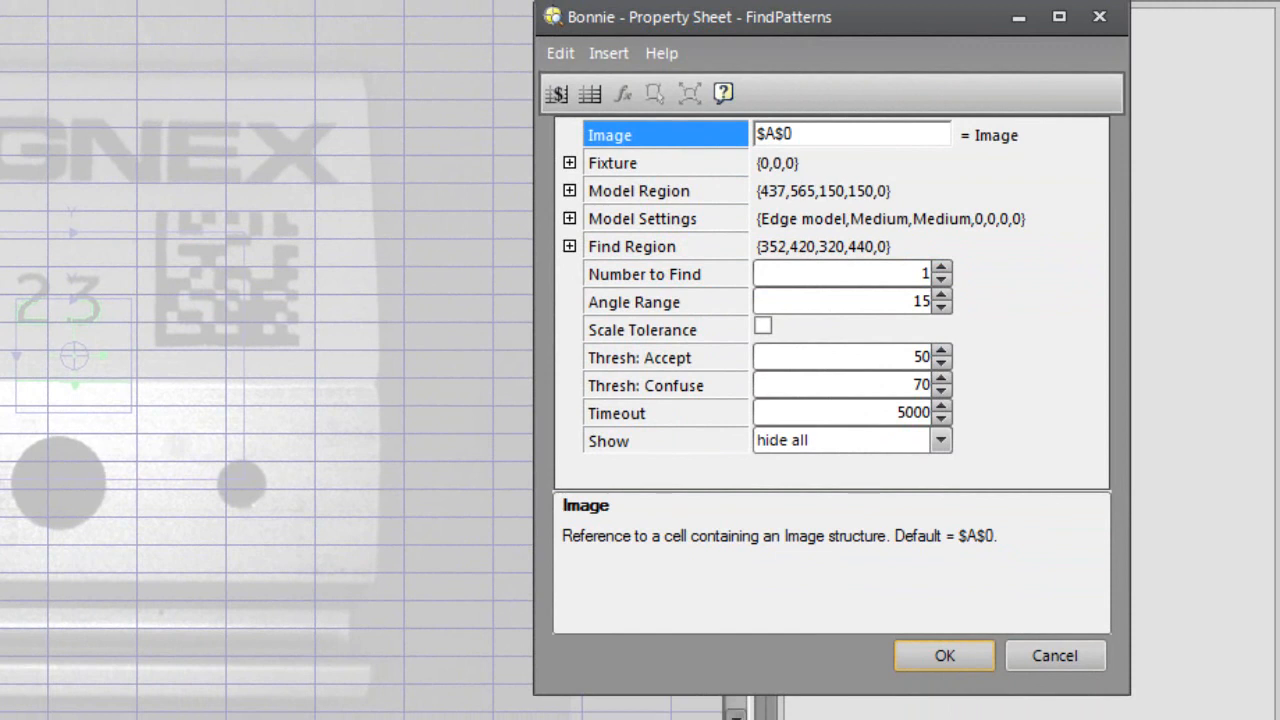
Step: Fit the FindPatterns model region around the COGNEX logo, about 129 high and 743 wide
click(629, 194)
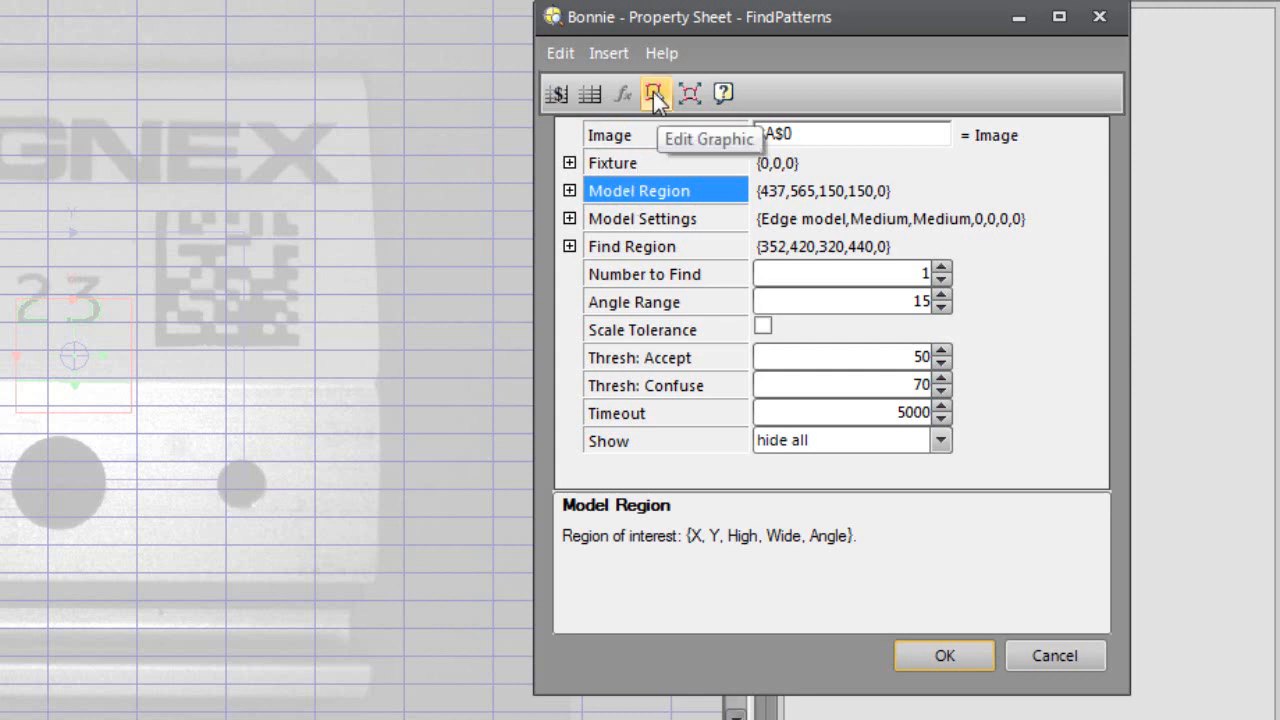
double_click(648, 190)
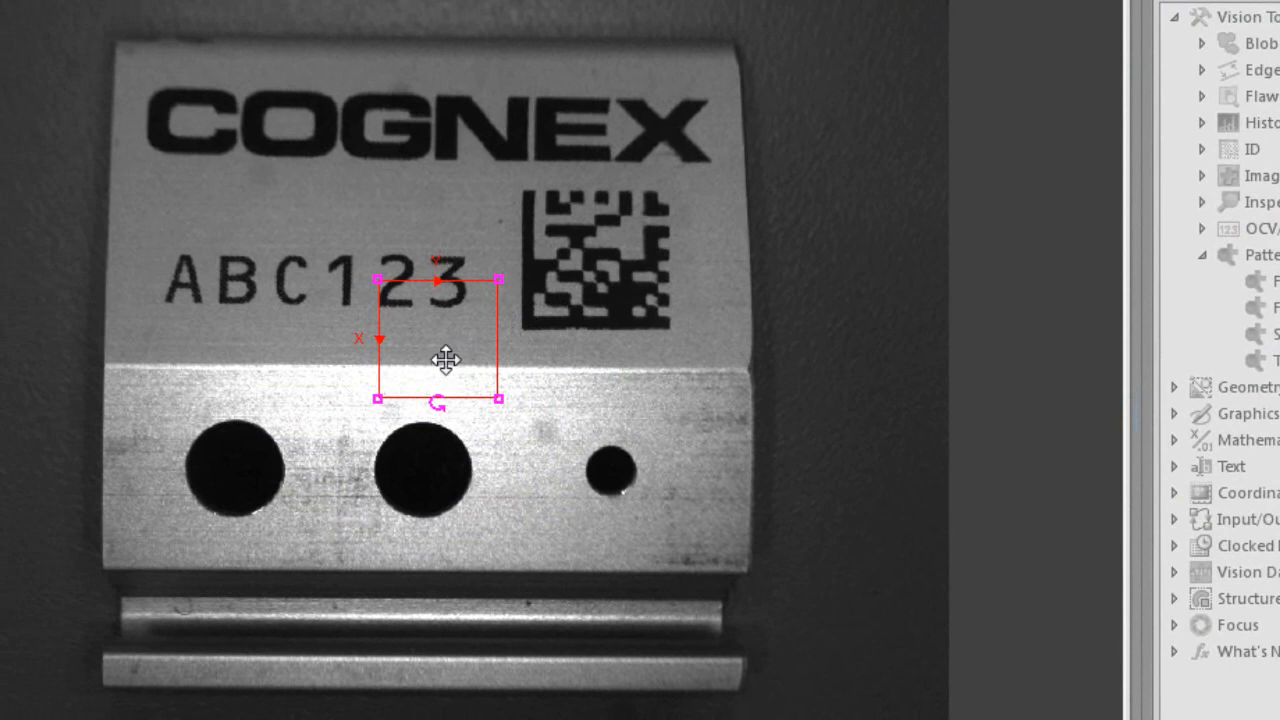
drag(443, 352, 198, 141)
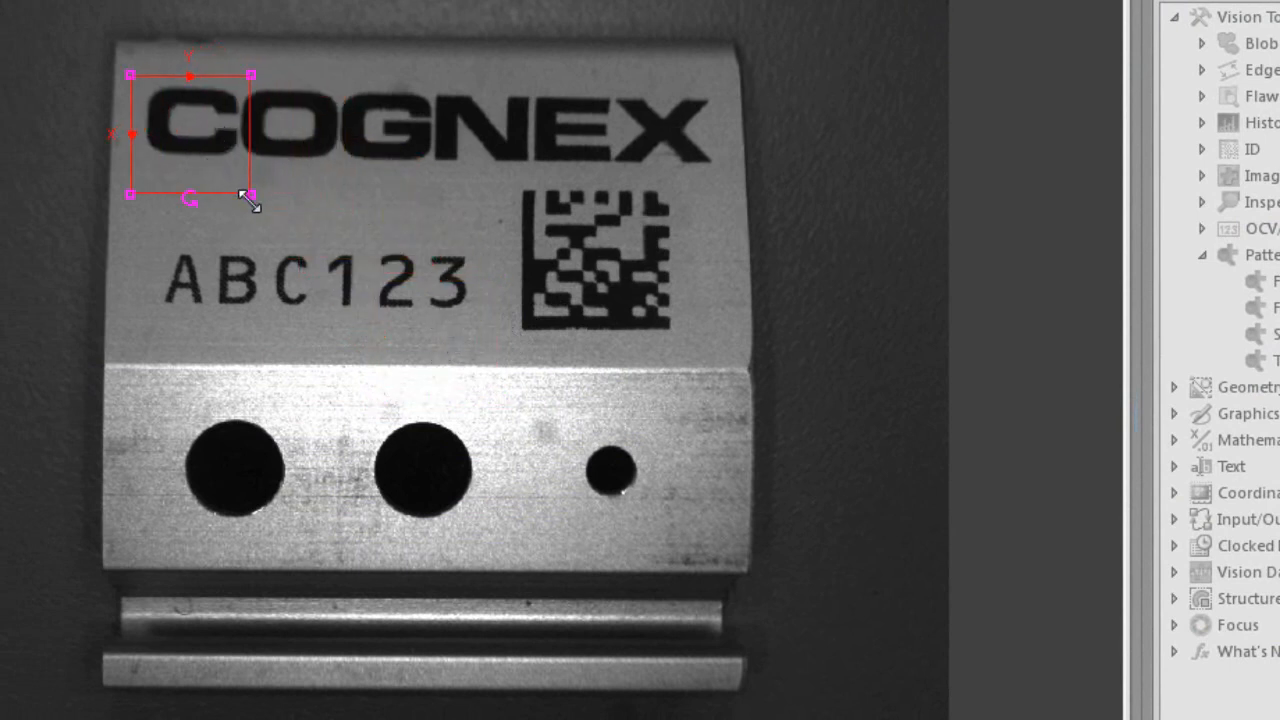
drag(251, 195, 731, 183)
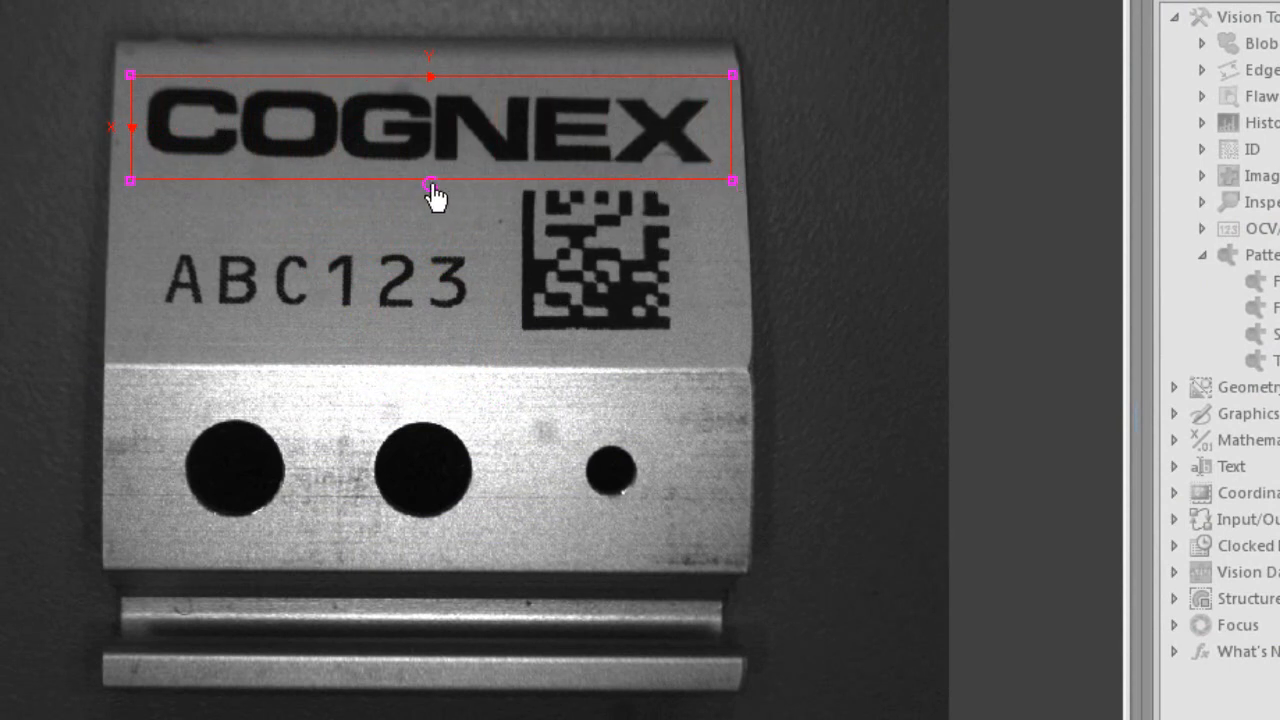
Step: Try tilting the model region clockwise, and turn it back in small increments to 0 degrees
mouse_move(431, 186)
mouse_down()
mouse_move(449, 194)
mouse_move(431, 197)
mouse_move(424, 179)
mouse_up()
key(ctrl+Right)
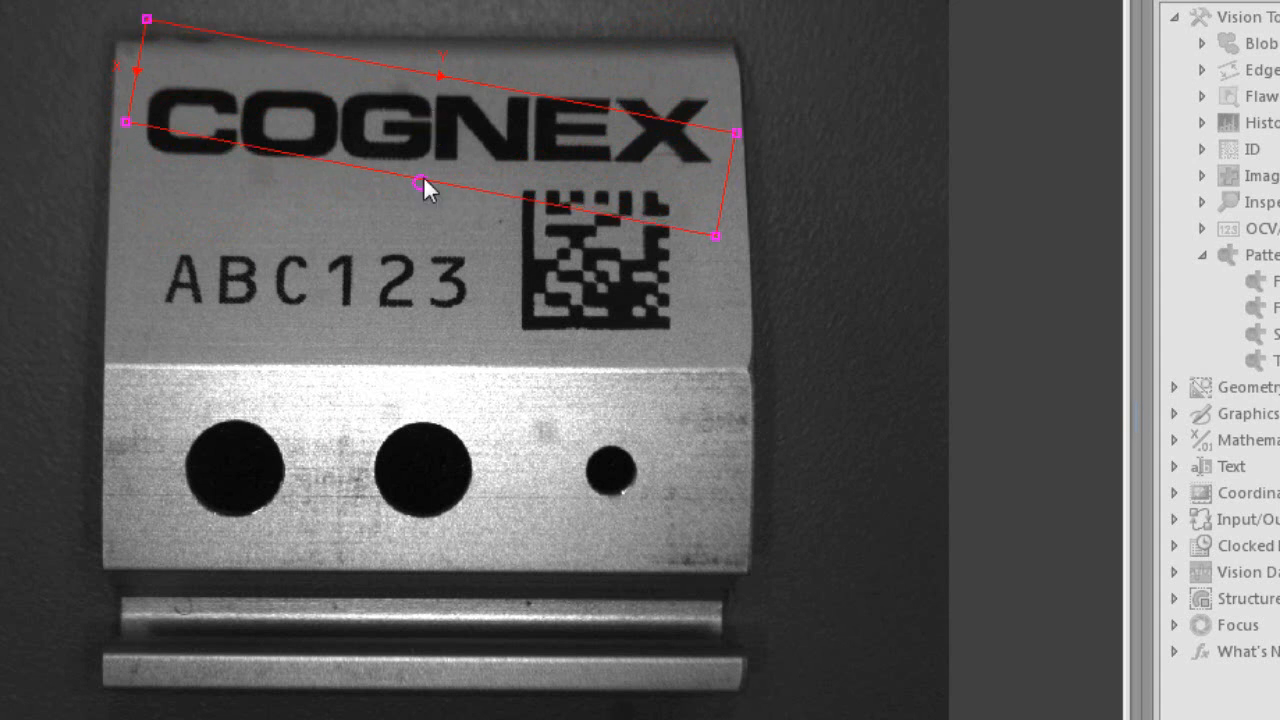
key(ctrl+Right)
key(ctrl+Right)
key(ctrl+Right)
key(ctrl+Left)
key(ctrl+Left)
key(ctrl+Left)
key(ctrl+Left)
key(ctrl+Left)
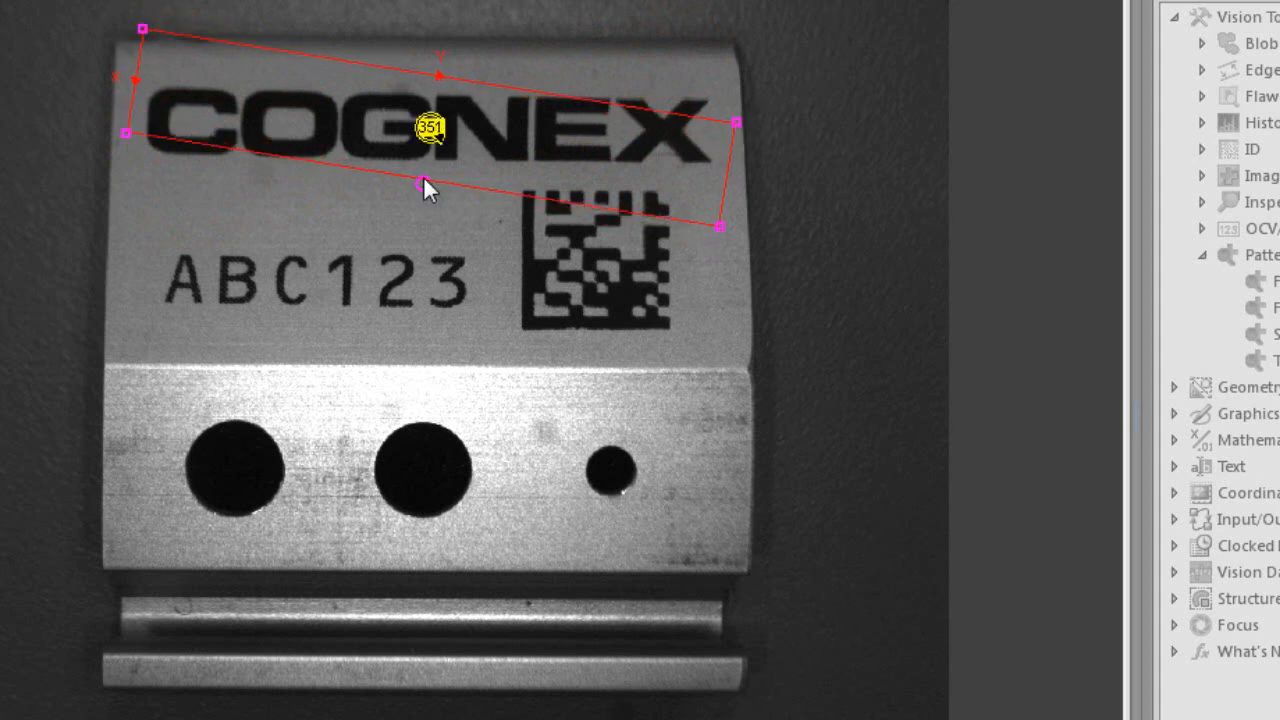
key(ctrl+Left)
key(ctrl+Left)
key(ctrl+Left)
key(ctrl+Left)
key(ctrl+Left)
key(ctrl+Left)
key(ctrl+Left)
key(ctrl+Left)
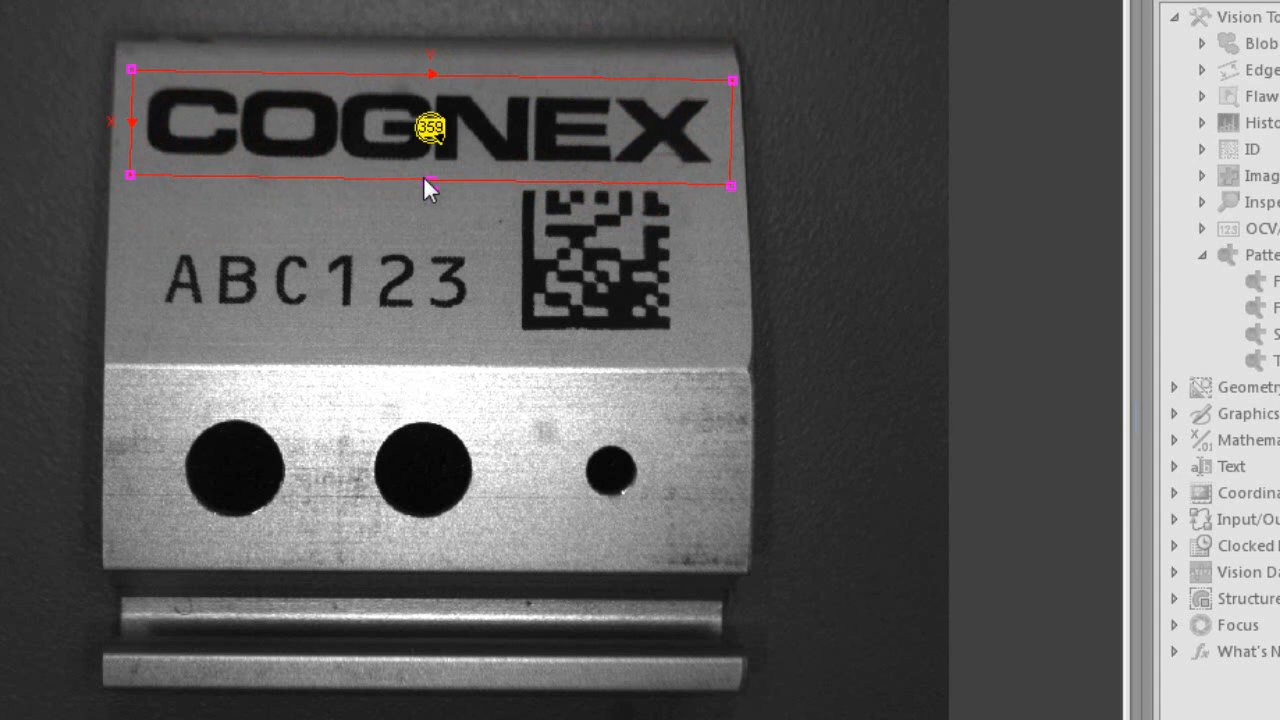
key(ctrl+Left)
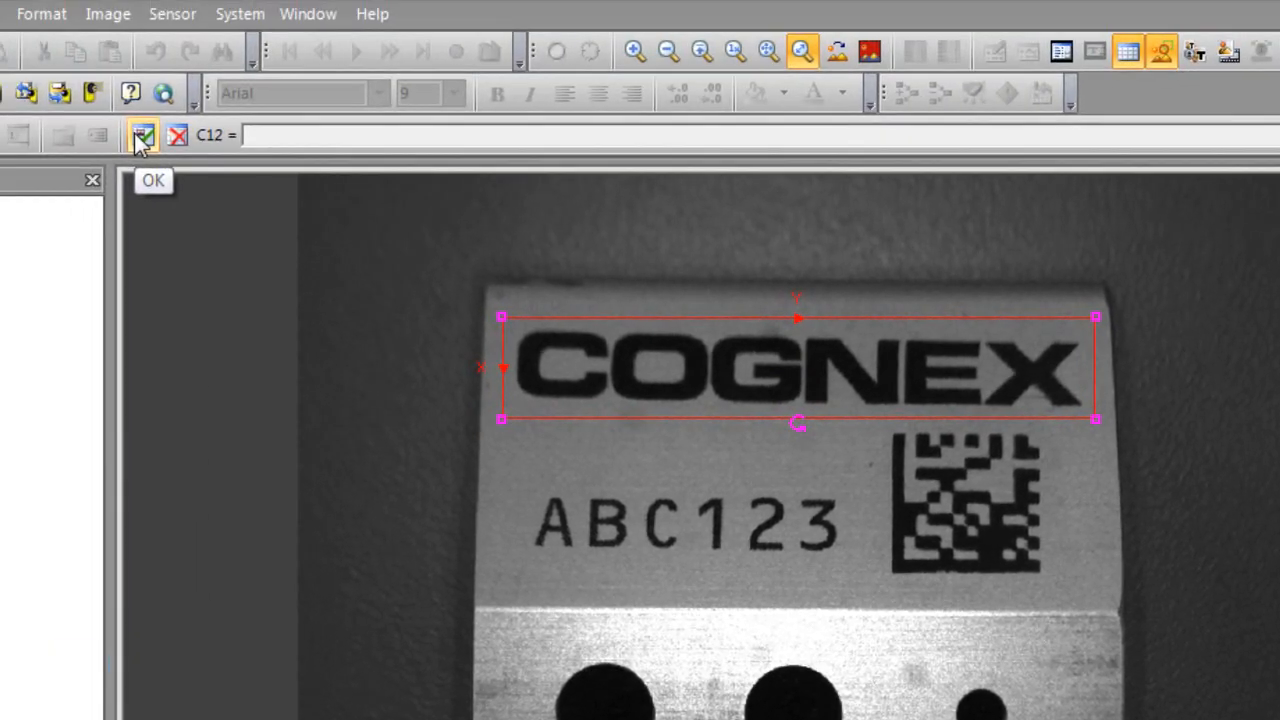
Step: Accept the model region and examine the trained edges around the COGNEX lettering in close-up
click(143, 137)
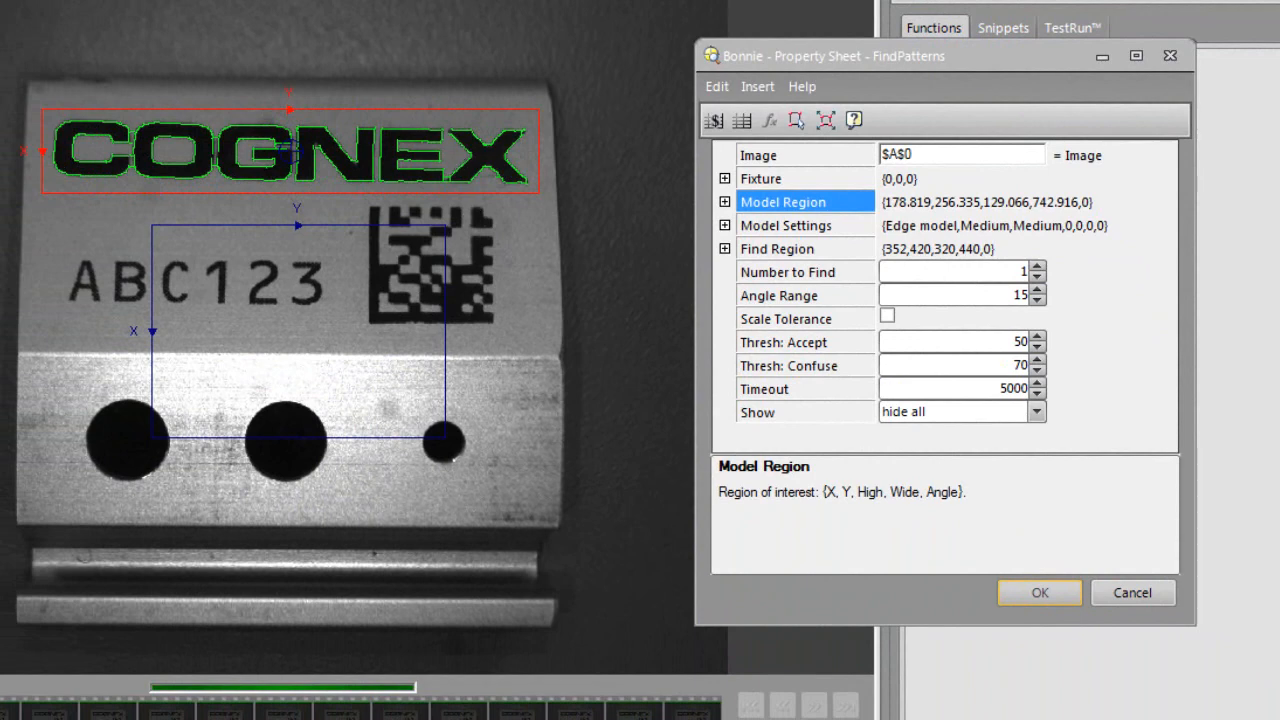
scroll(621, 234, up, 1)
scroll(323, 118, up, 3)
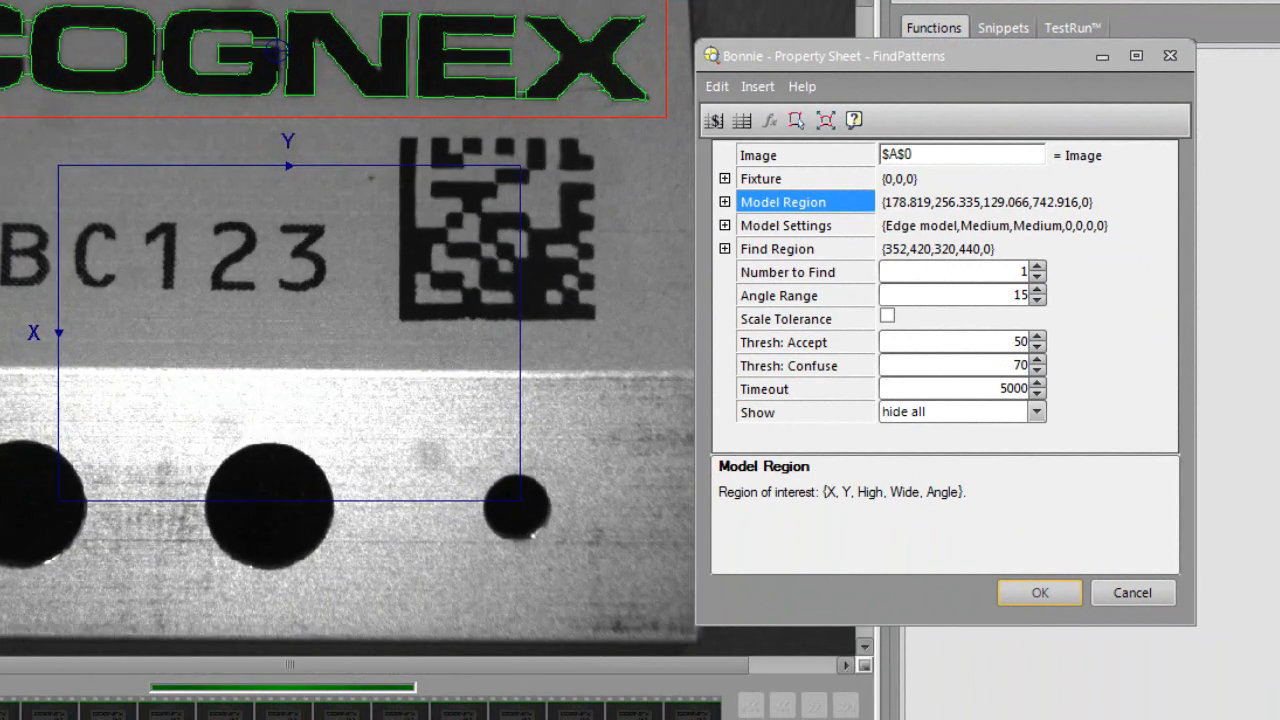
drag(900, 60, 1190, 208)
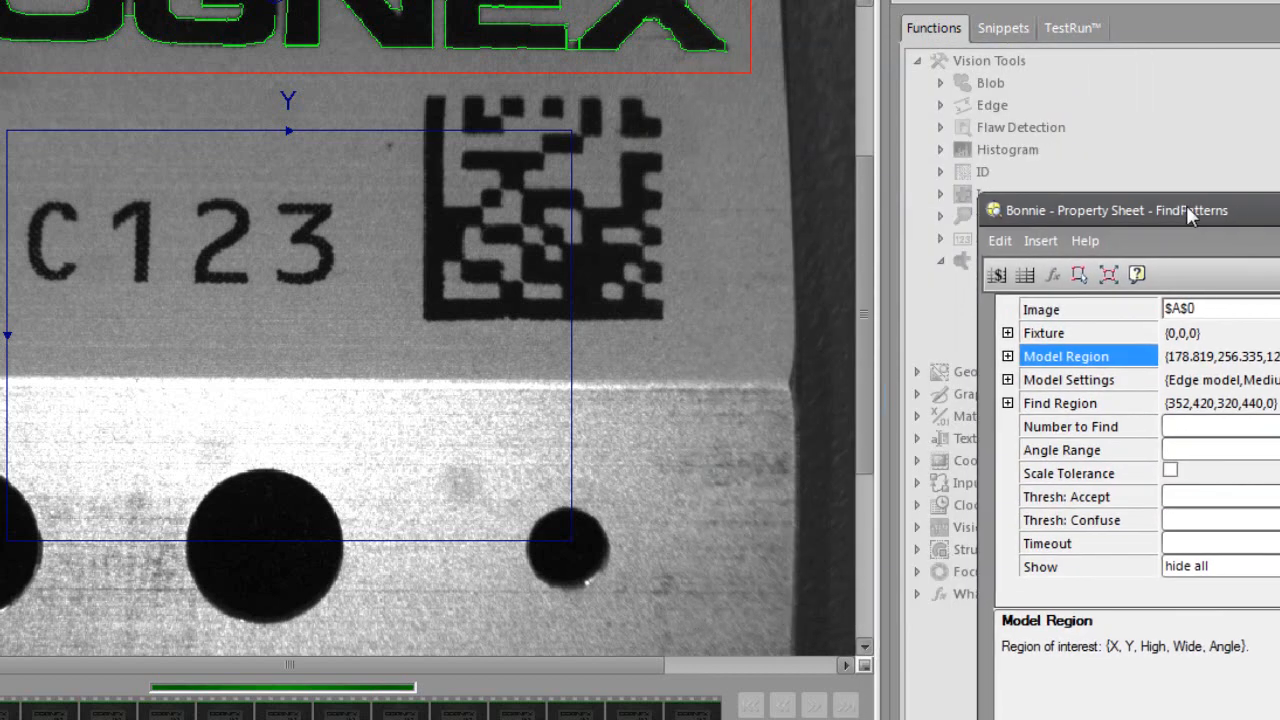
drag(866, 297, 859, 205)
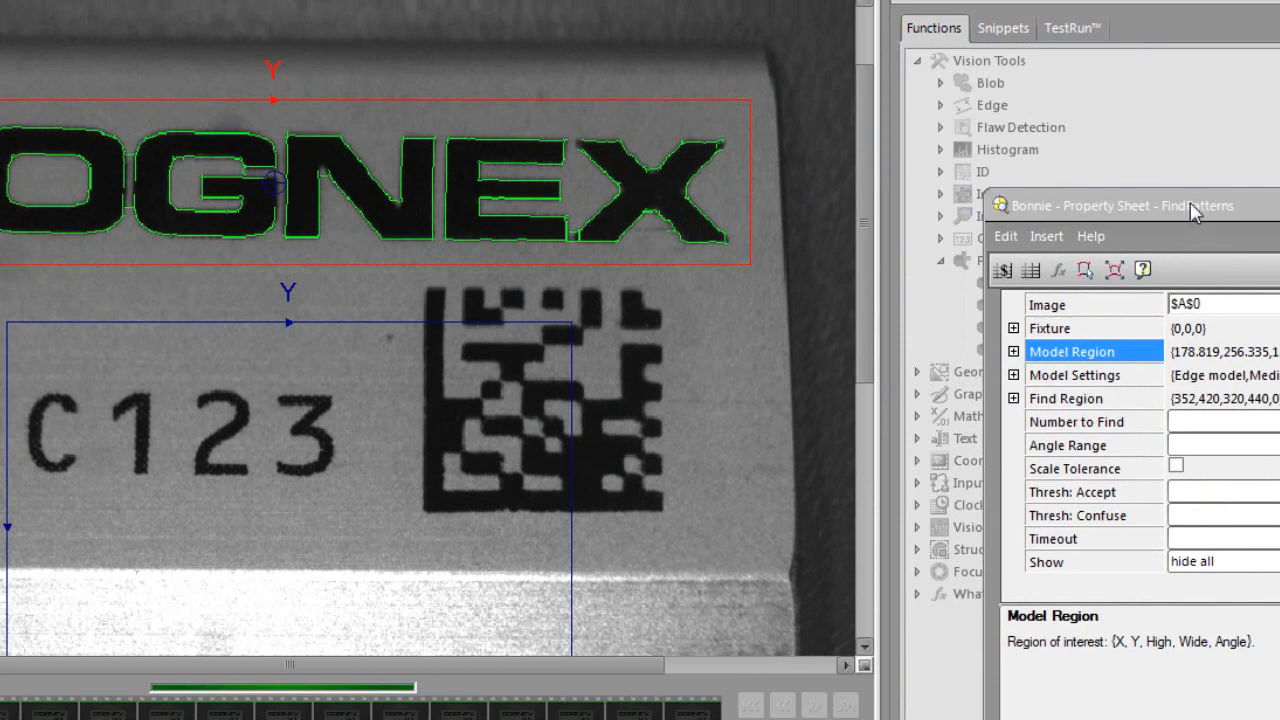
drag(1195, 210, 837, 12)
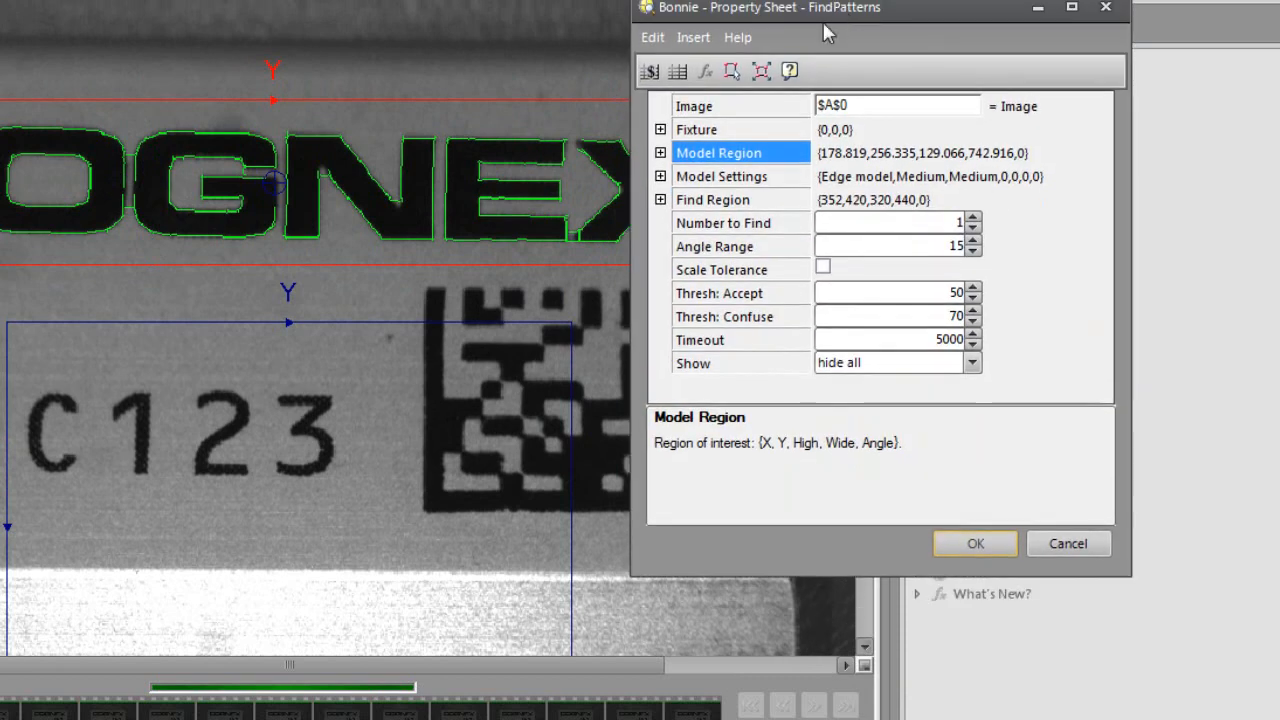
Step: Move the model origin onto the first O of COGNEX with a row offset of -5 and a column offset of -174
click(660, 176)
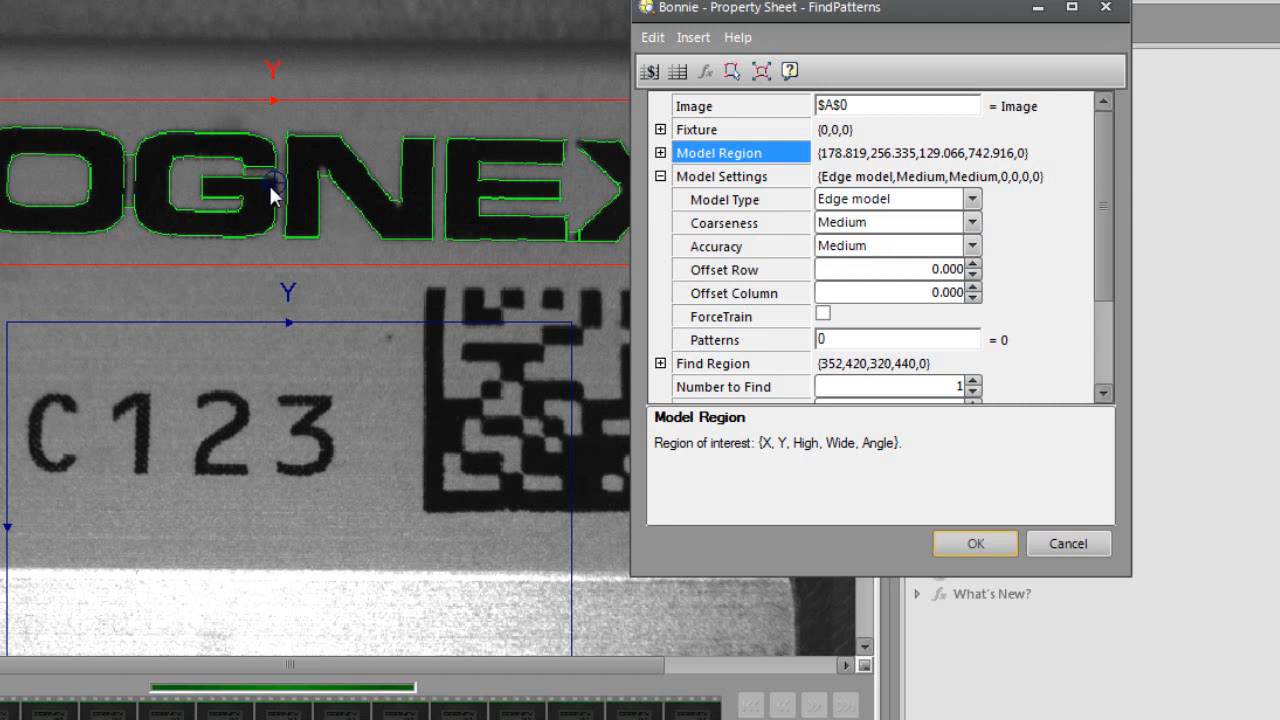
click(738, 270)
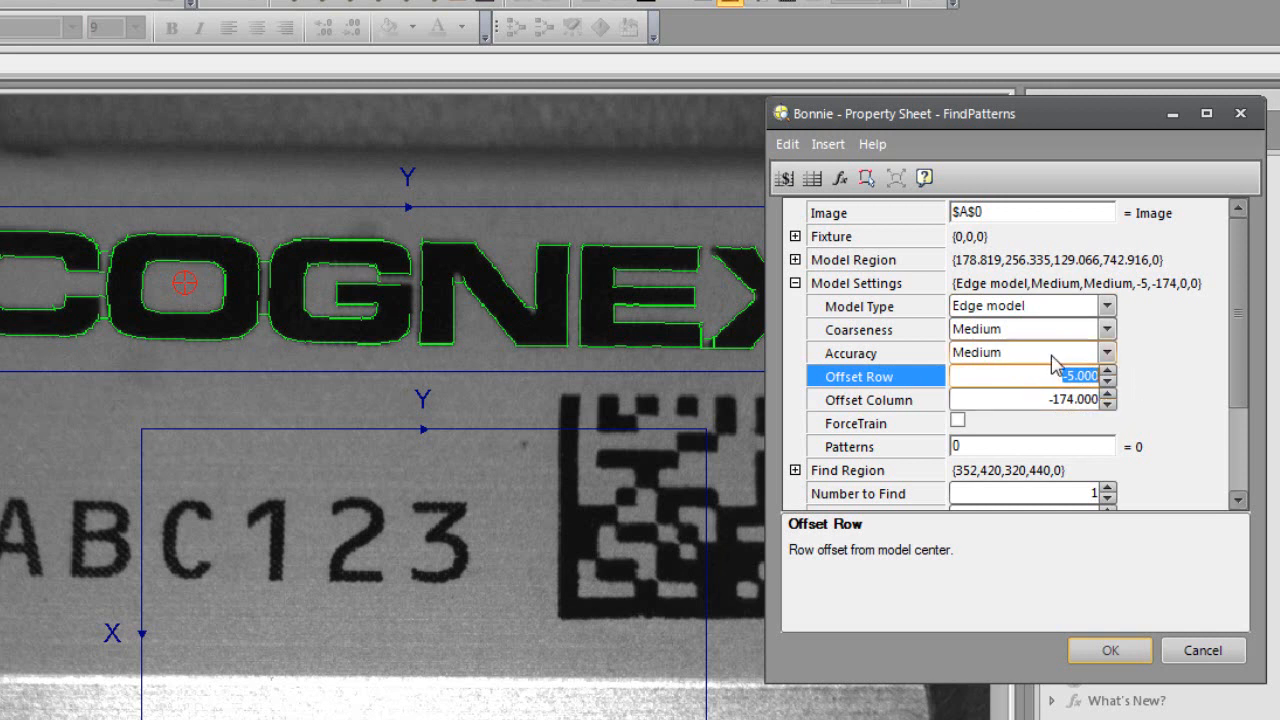
click(796, 284)
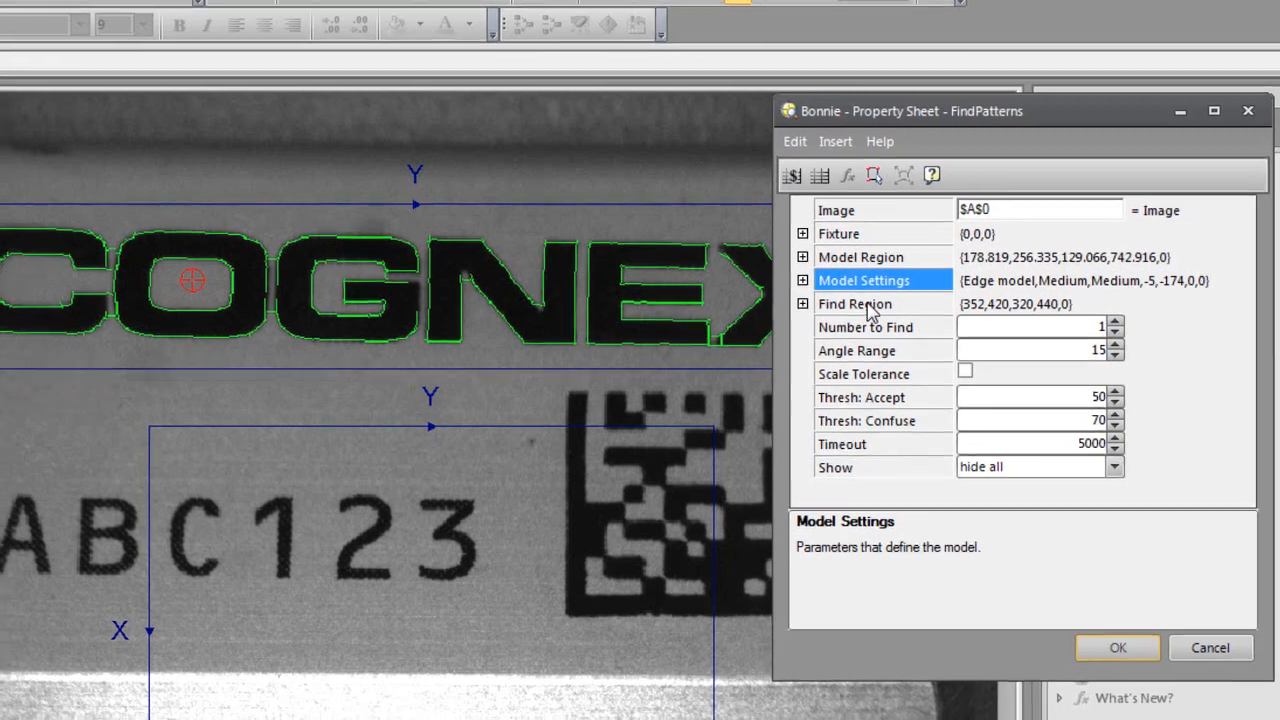
Step: Enlarge the Find Region around the upper part of the block, about 460 high and 1195 wide, and accept it
double_click(860, 307)
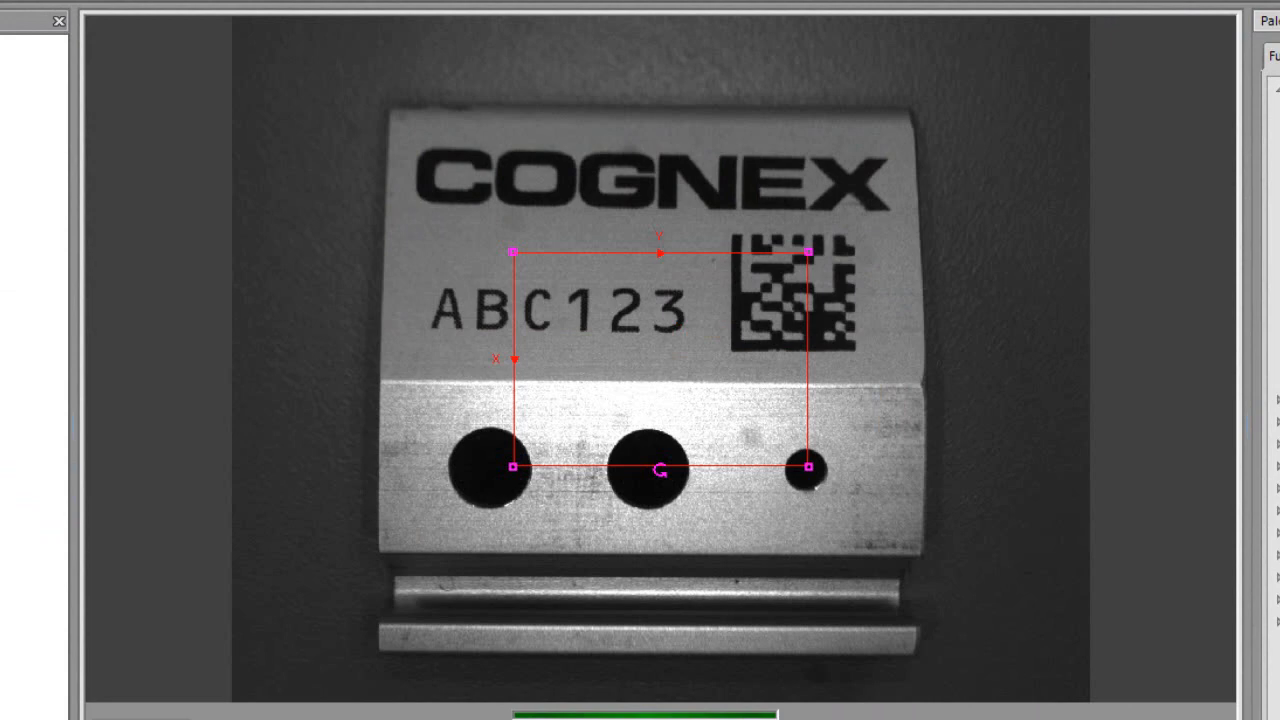
drag(614, 377, 355, 168)
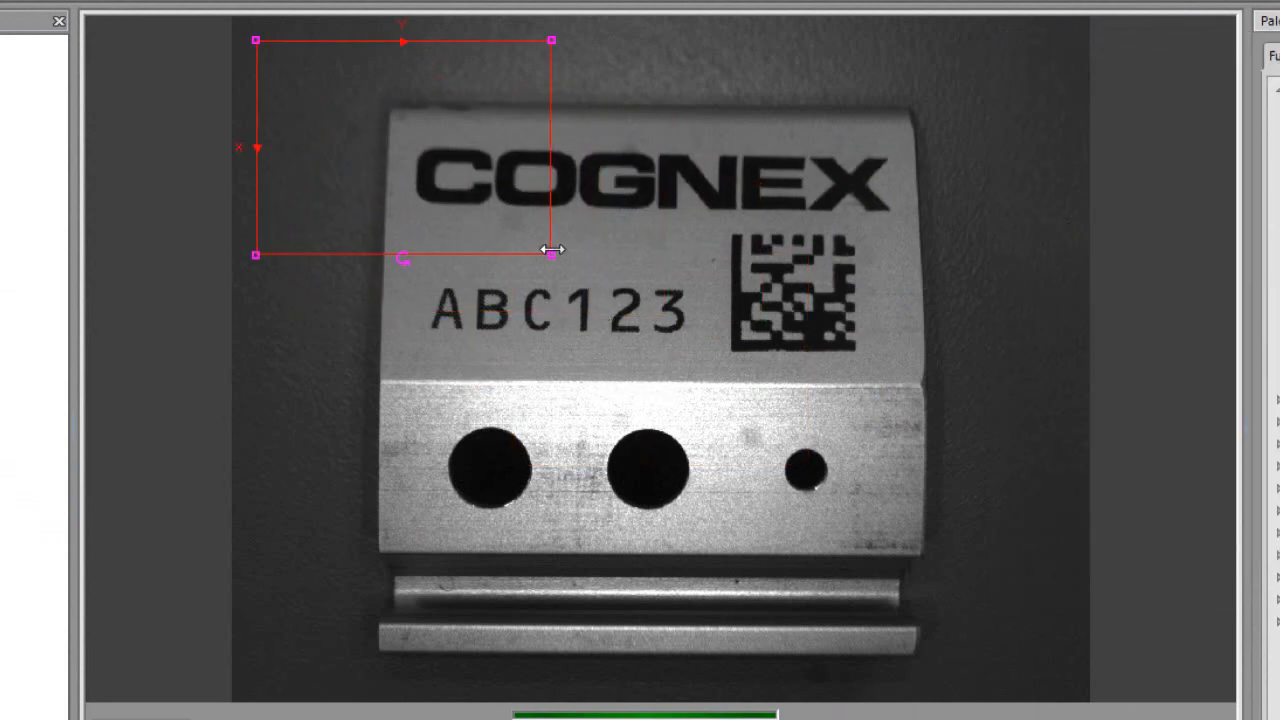
drag(552, 250, 1058, 346)
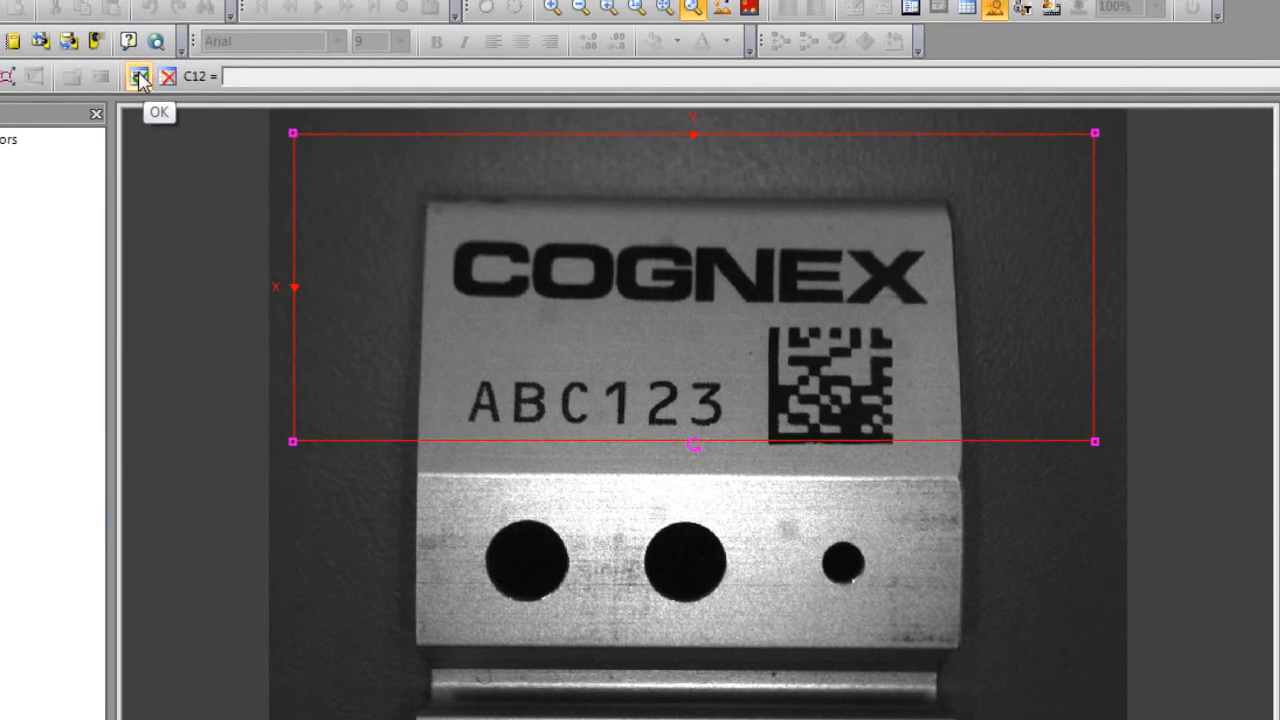
click(140, 80)
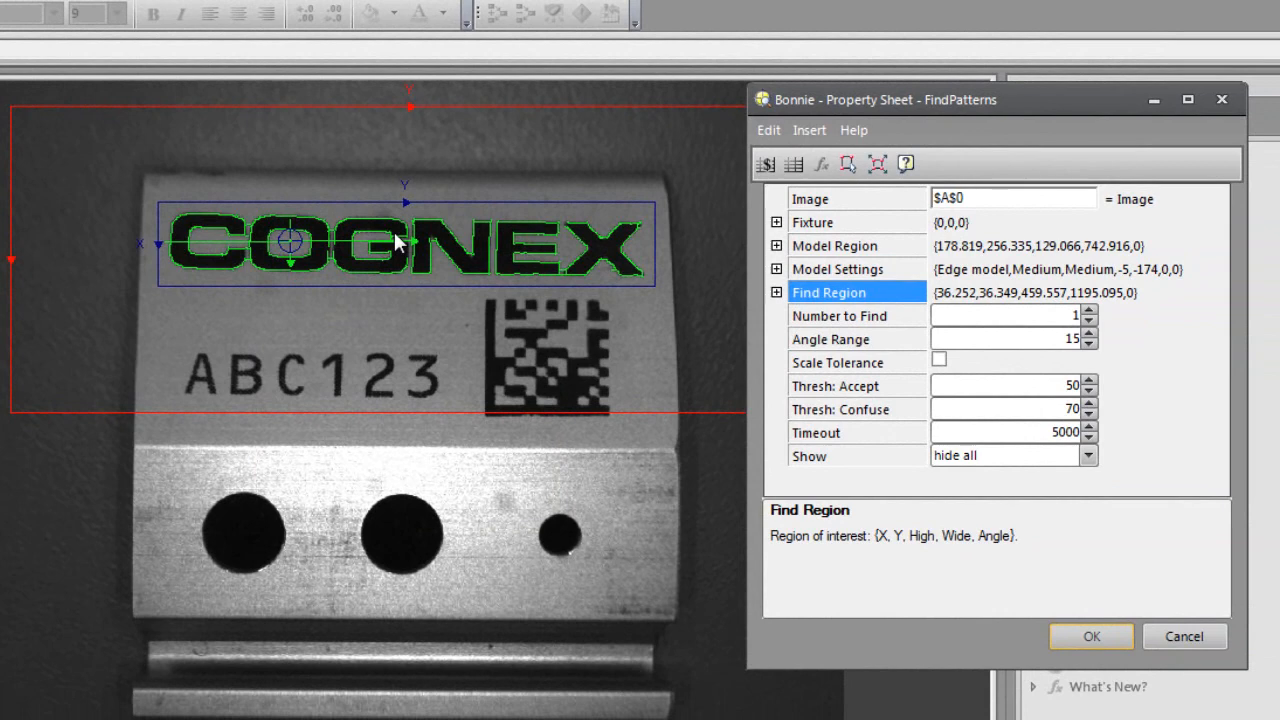
click(395, 235)
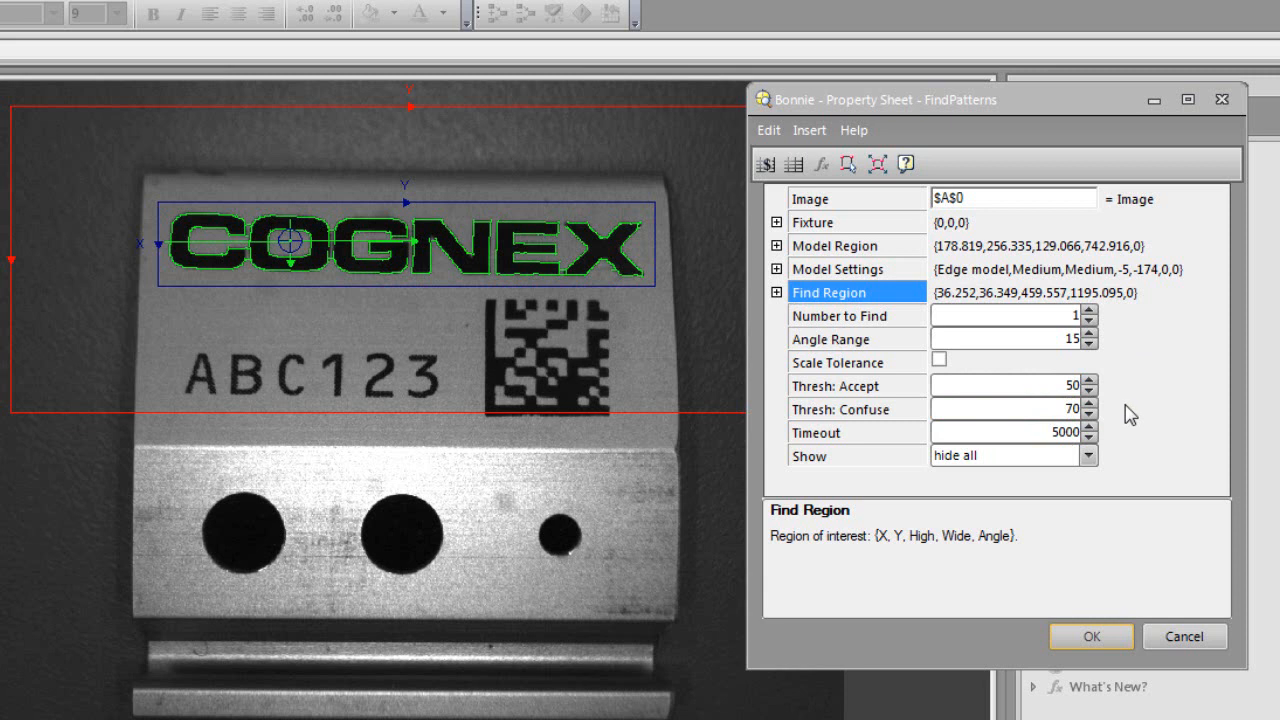
Step: Set the FindPatterns tool to show input and result graphics and accept its property sheet
click(1088, 456)
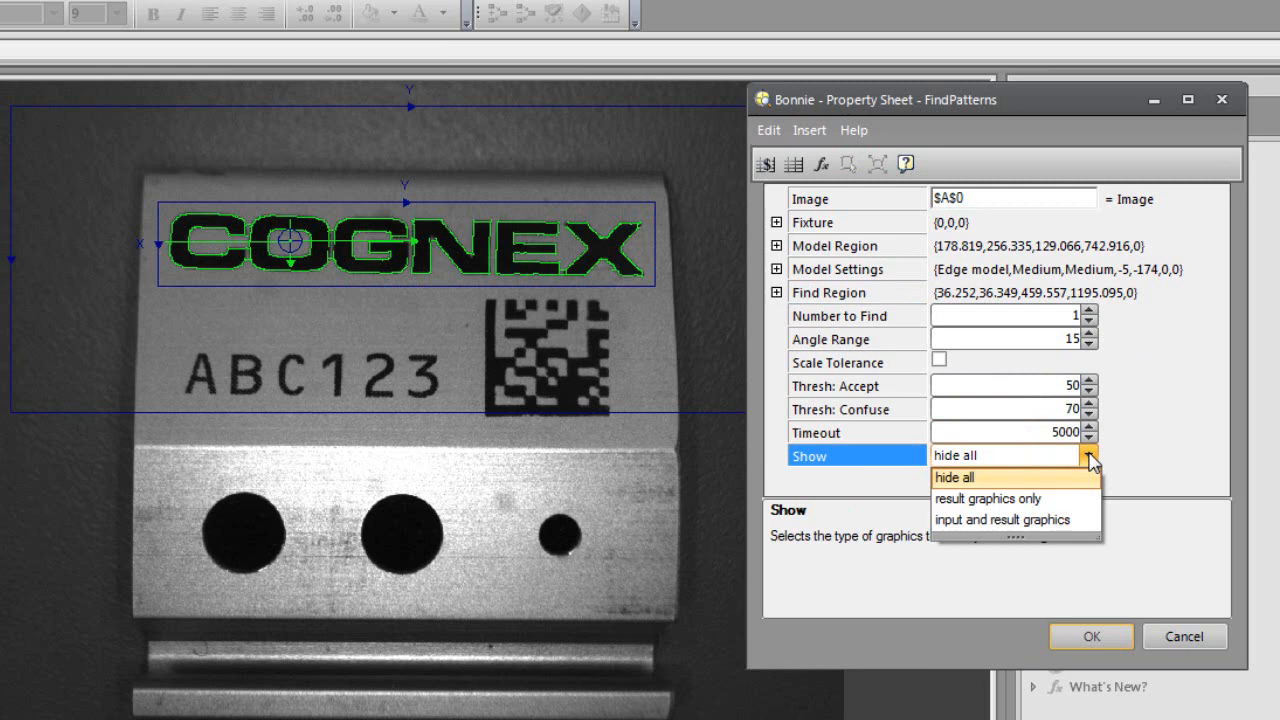
click(1043, 523)
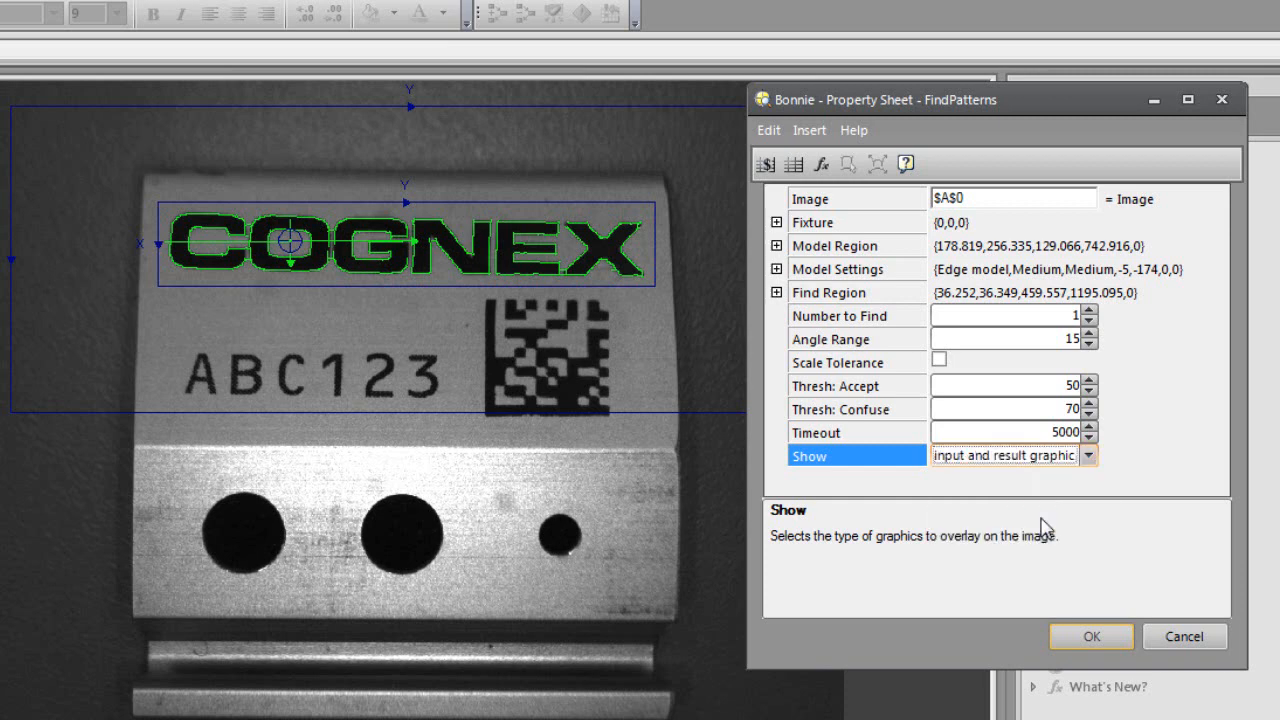
click(1100, 642)
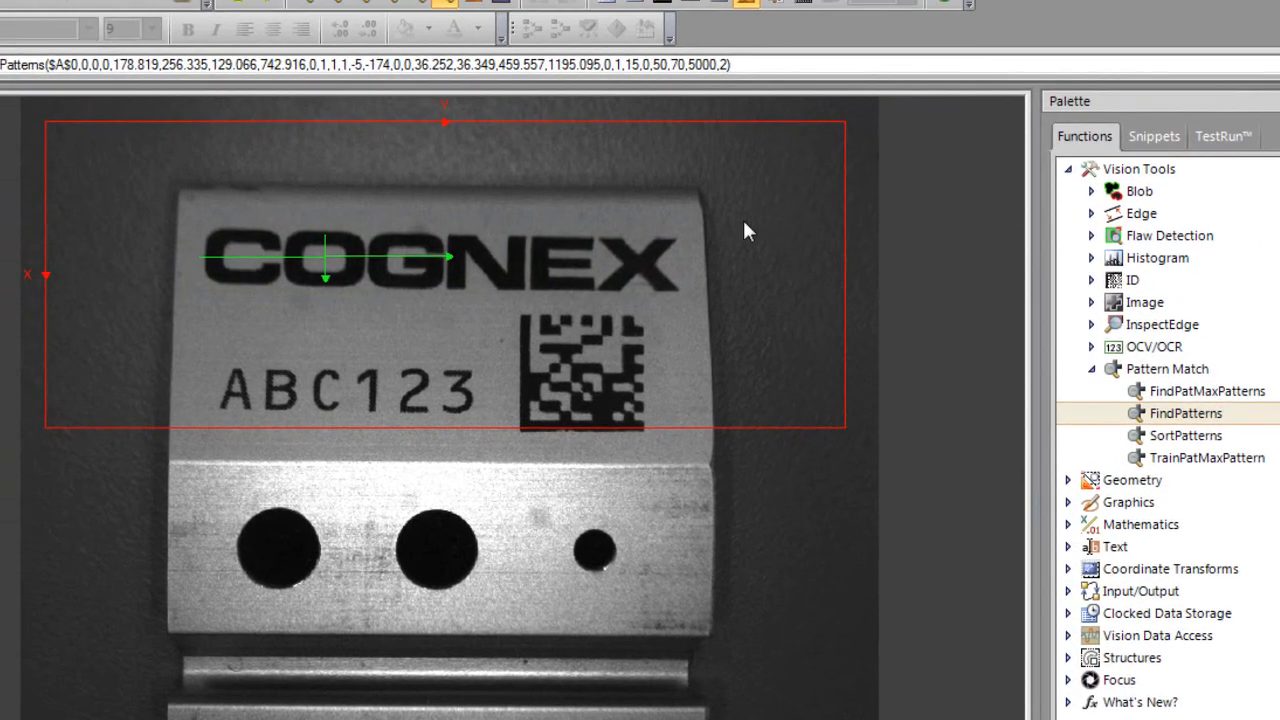
Step: Compare the pattern graphics on the bare image with the FindPatterns results in the spreadsheet
click(802, 33)
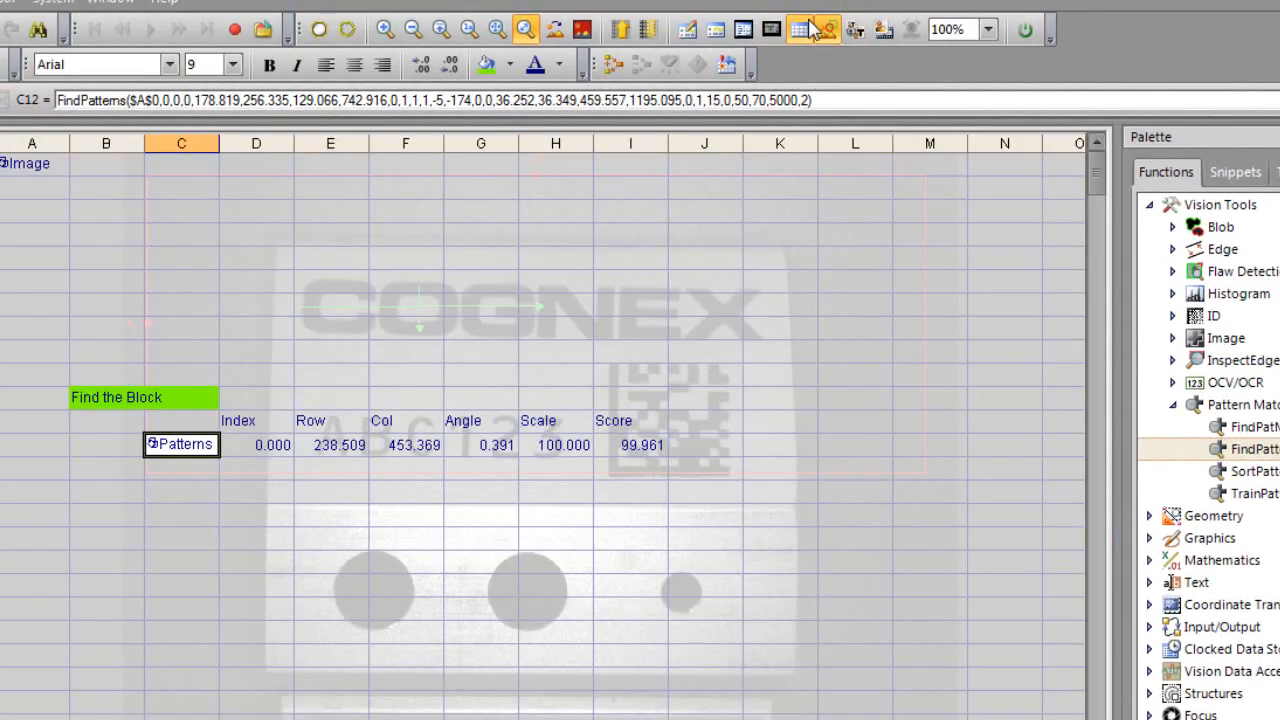
click(806, 30)
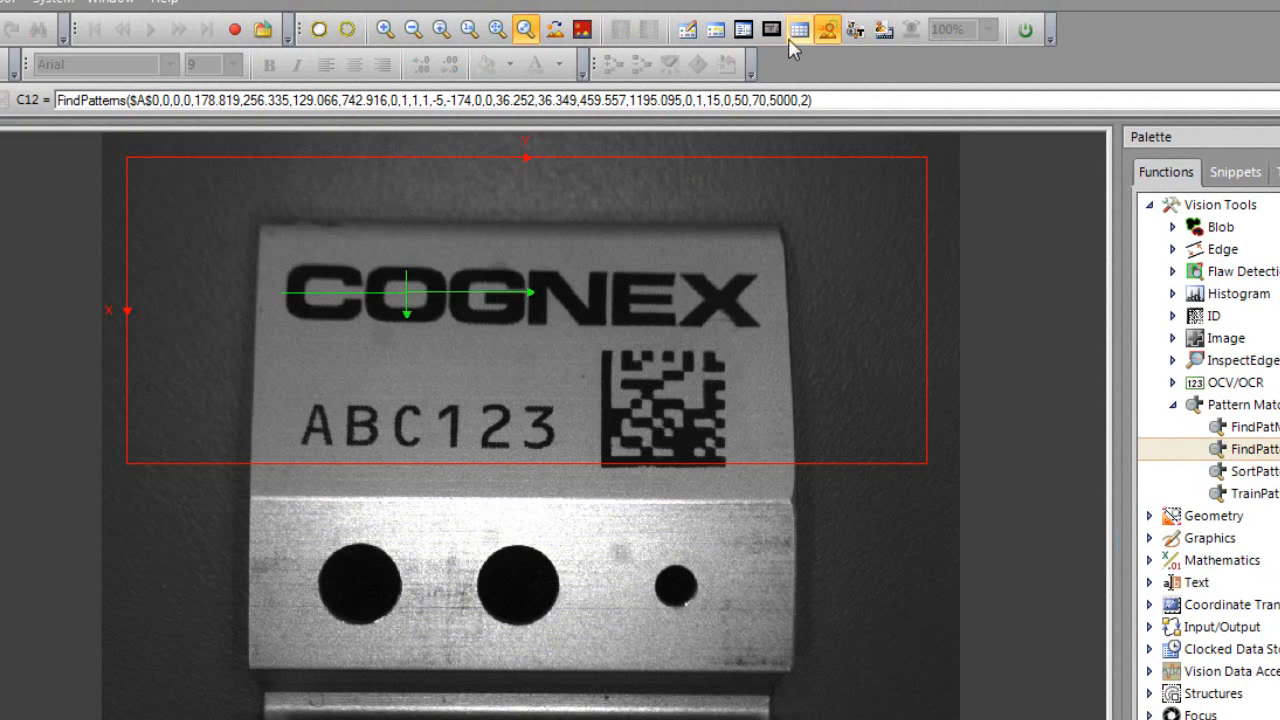
click(797, 32)
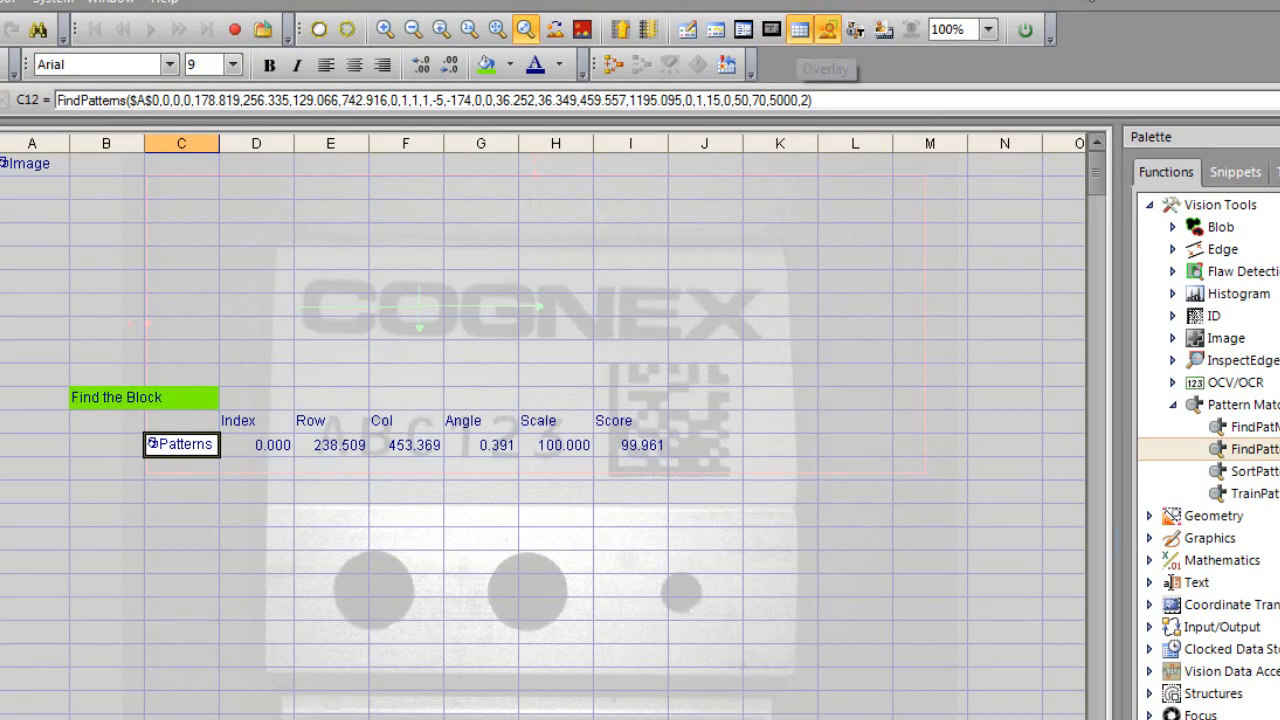
Step: Put the sensor online, check the pattern results against the rotated block with and without the overlay, and return to the spreadsheet offline
click(1026, 31)
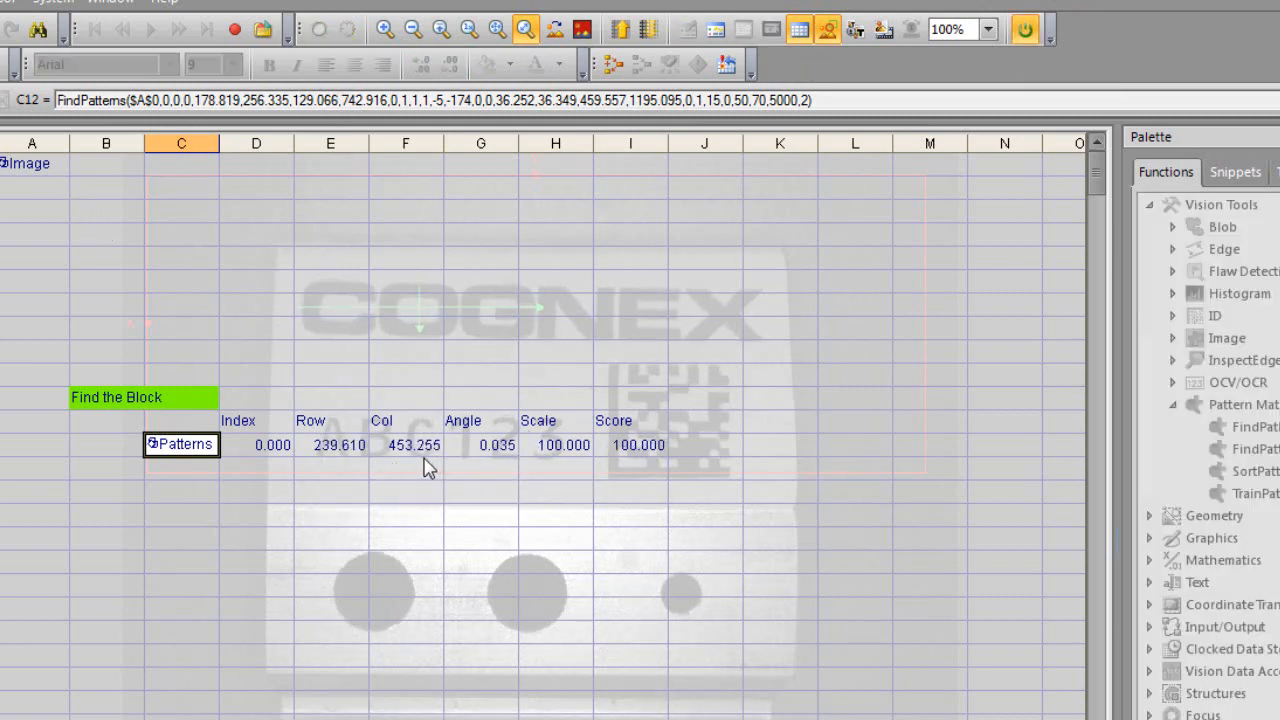
click(799, 32)
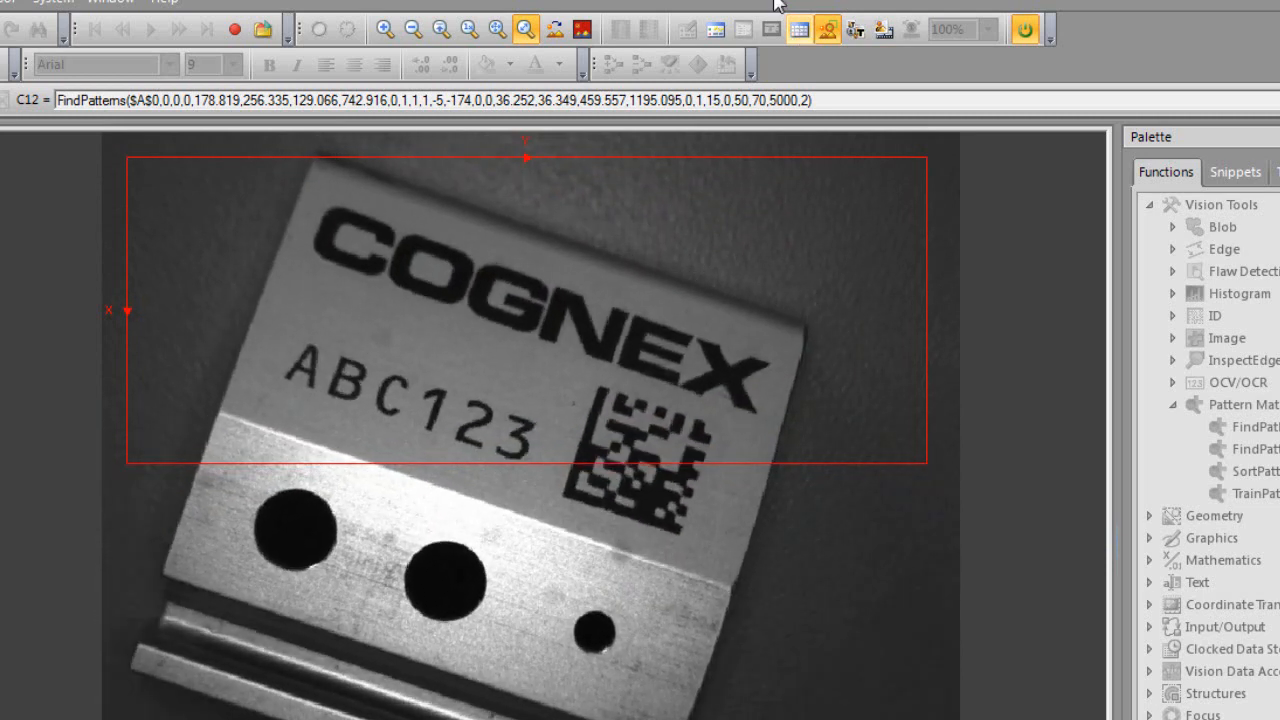
click(804, 31)
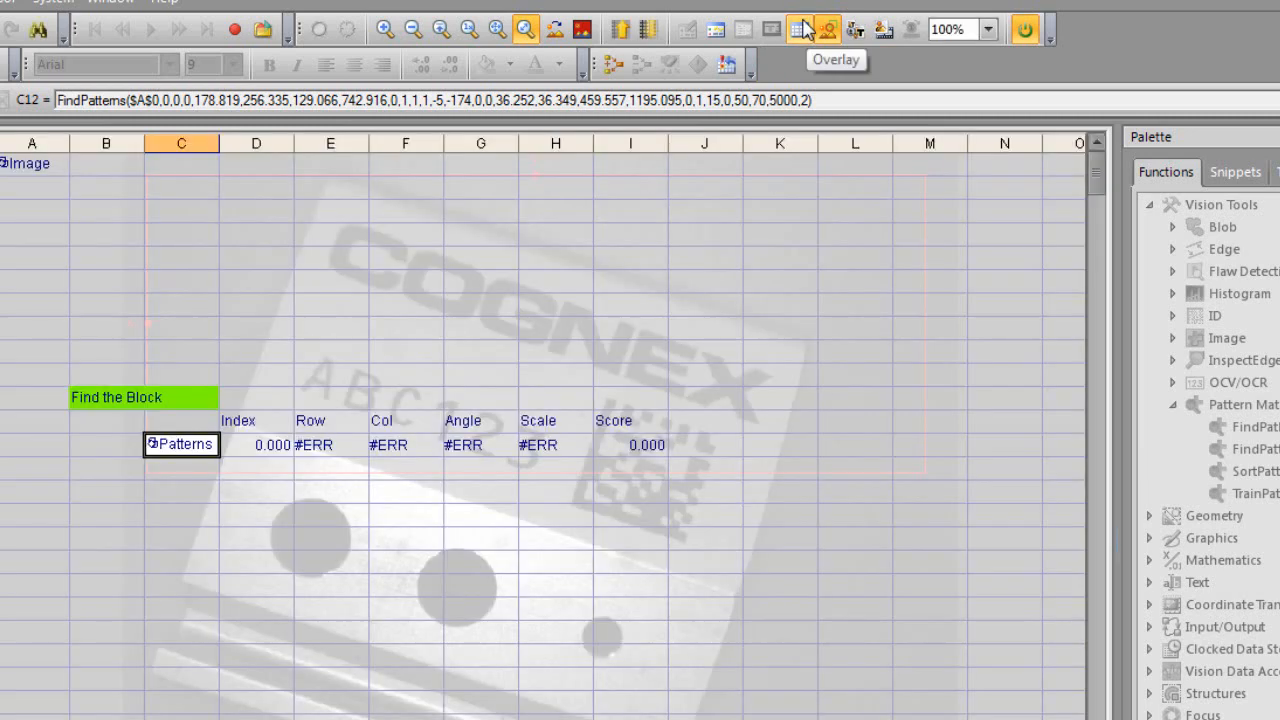
click(804, 31)
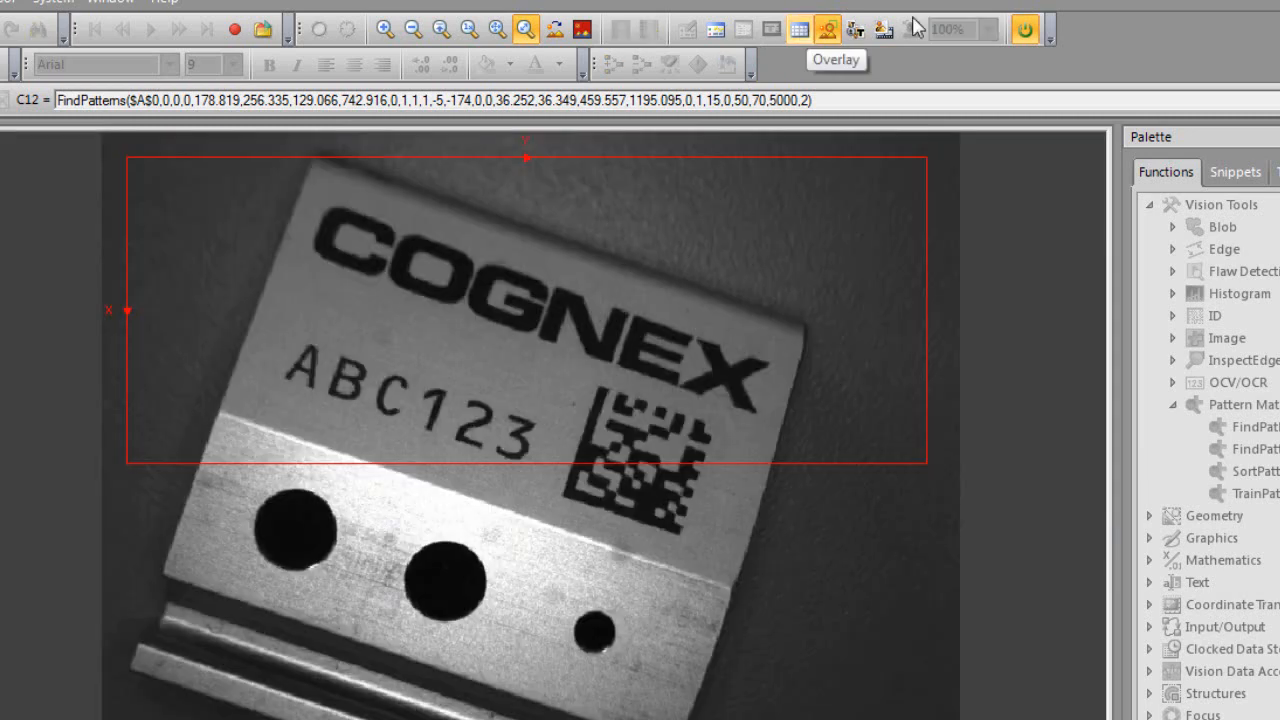
click(828, 31)
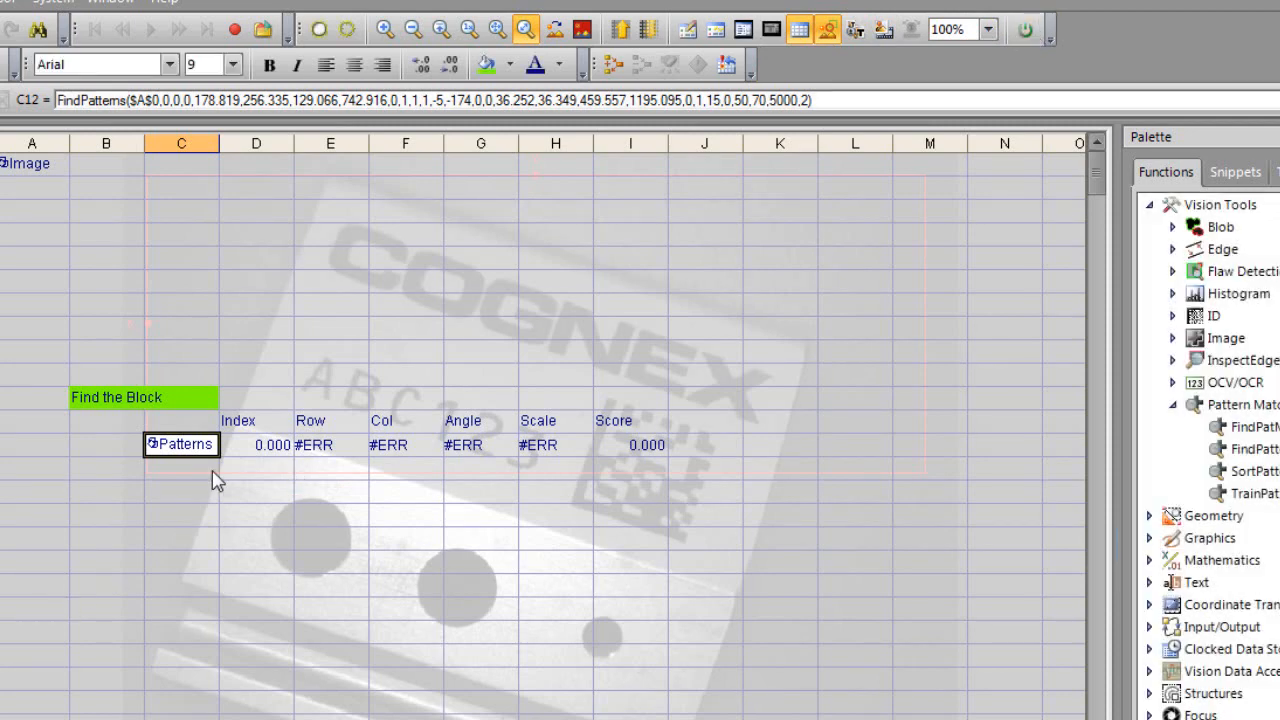
Step: Increase the graphics line width in the cell format of the Patterns cell C12
right_click(191, 455)
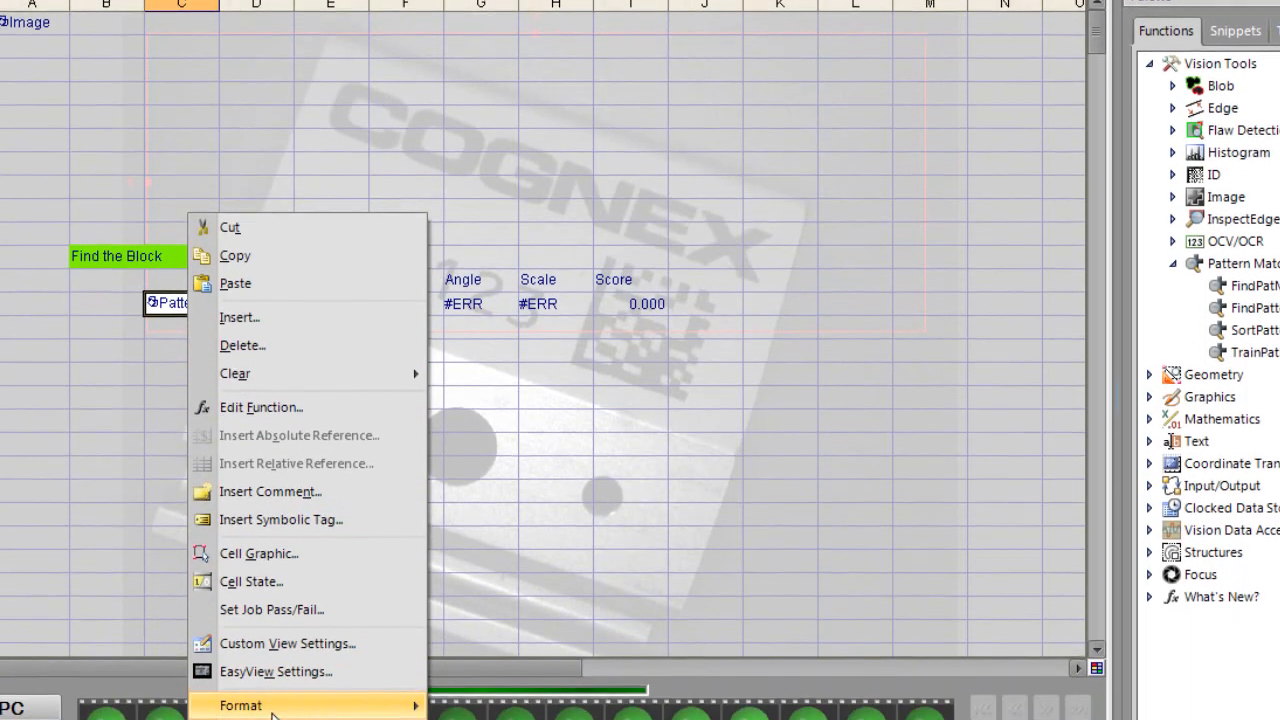
mouse_move(288, 719)
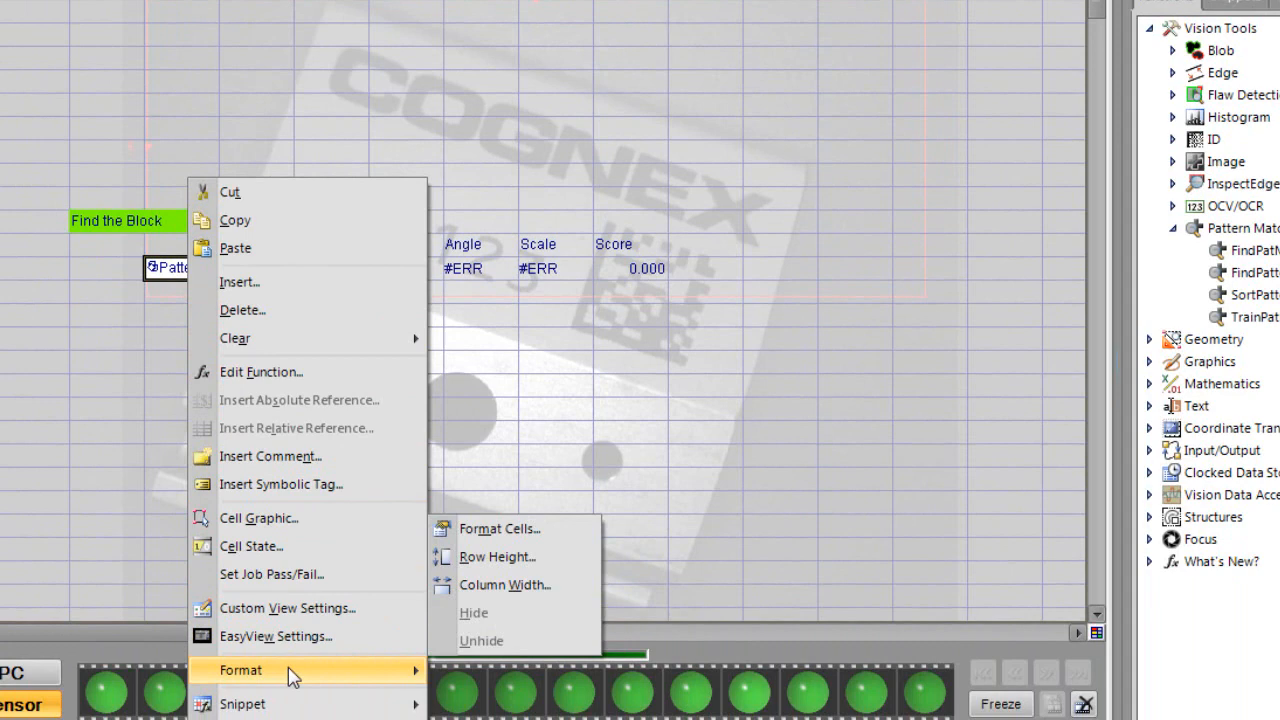
click(550, 532)
click(766, 152)
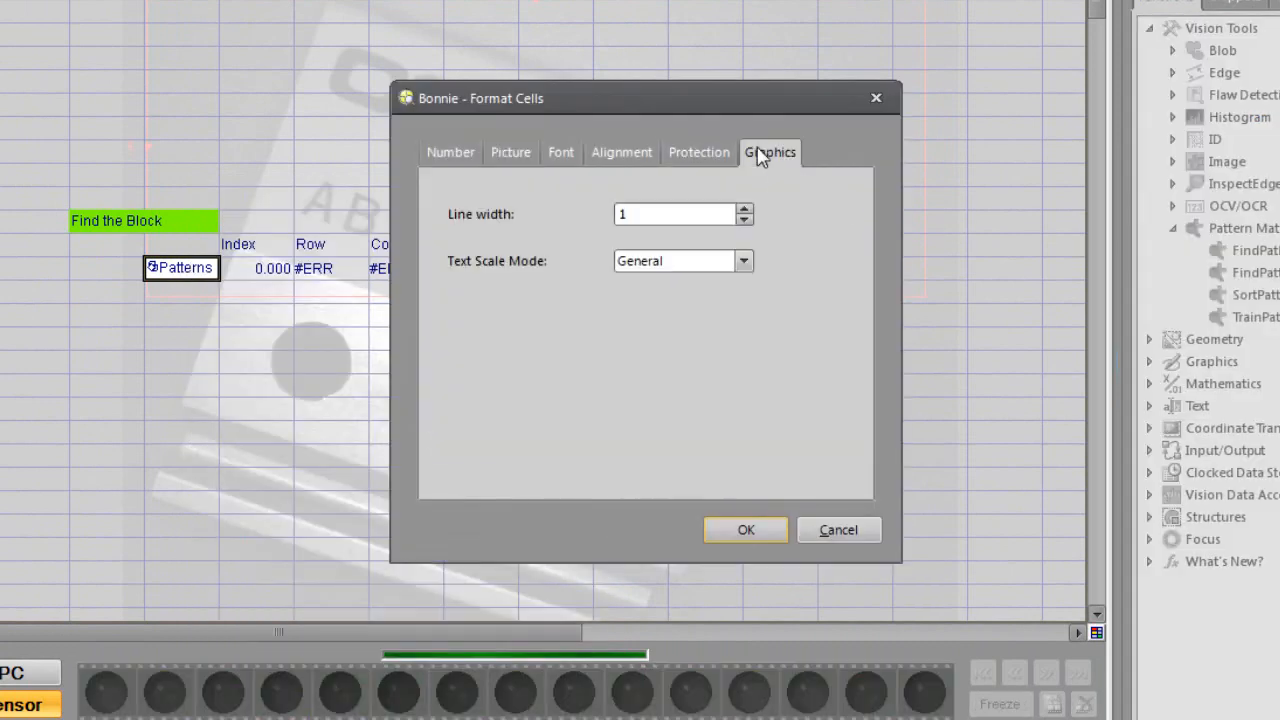
click(746, 530)
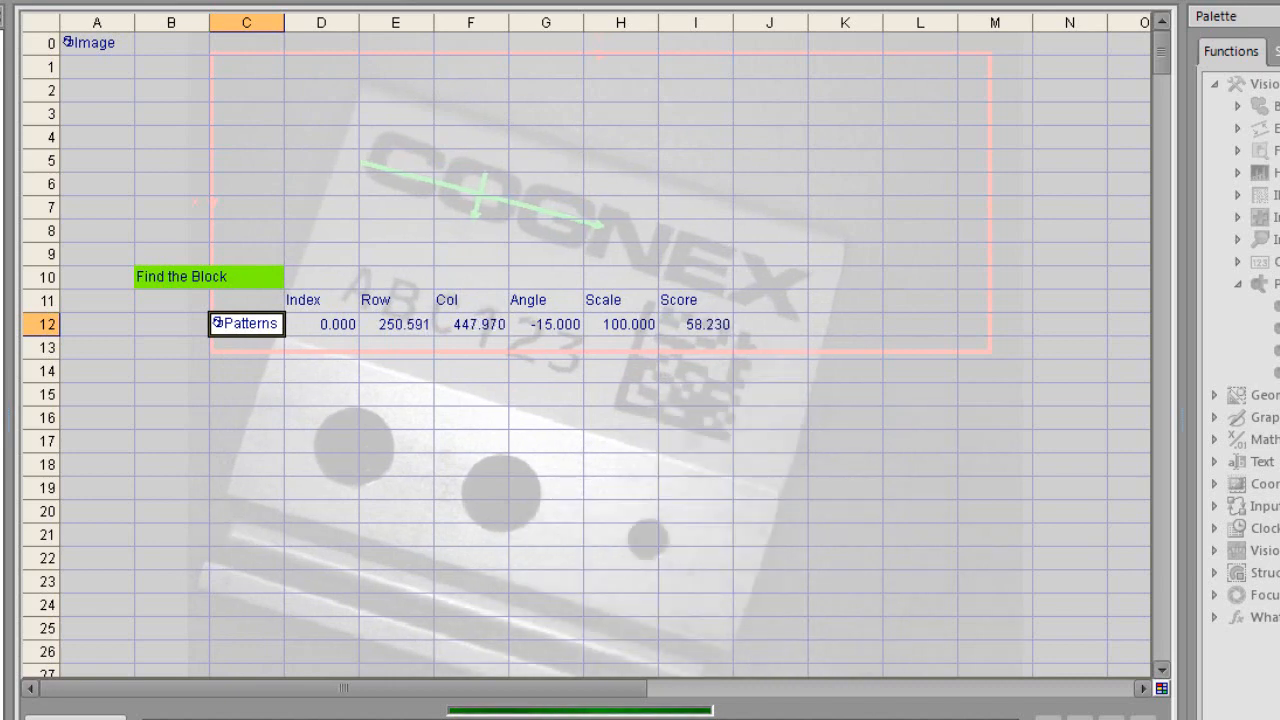
Step: Check the thickened search graphics on the tilted block against the spreadsheet results, with the overlay hidden and shown
key(F9)
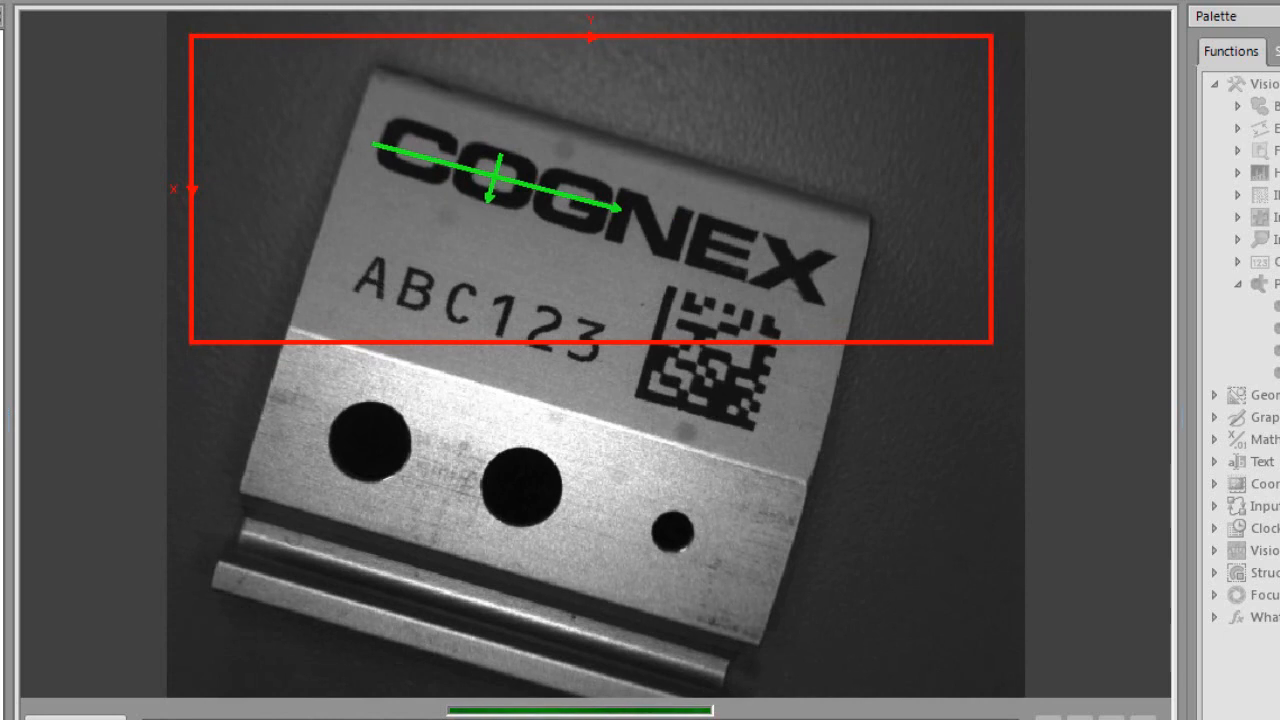
key(F9)
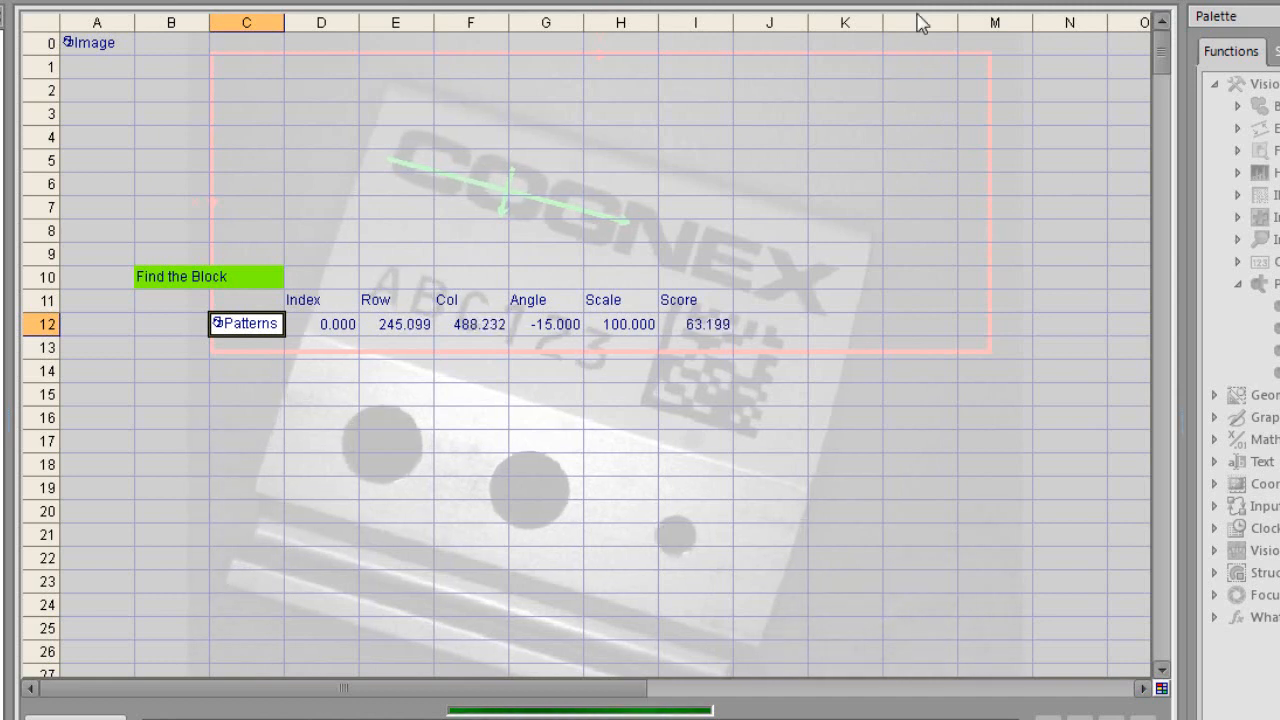
key(F9)
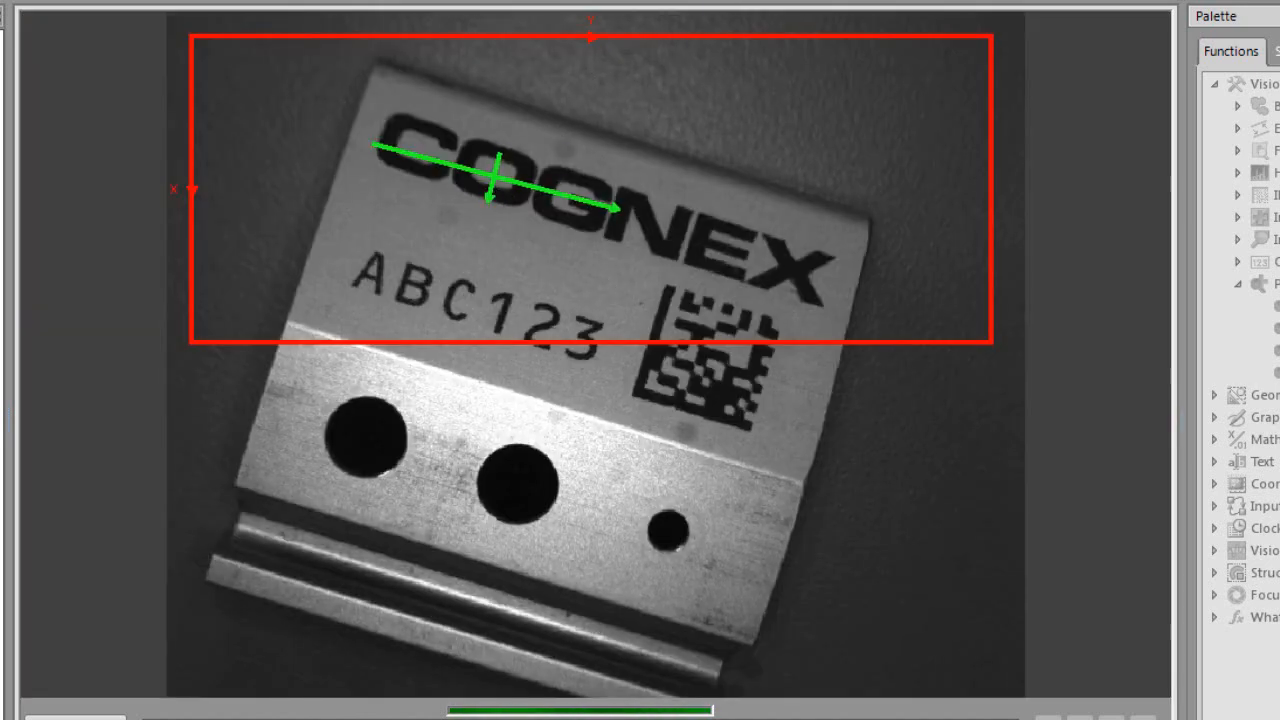
key(F9)
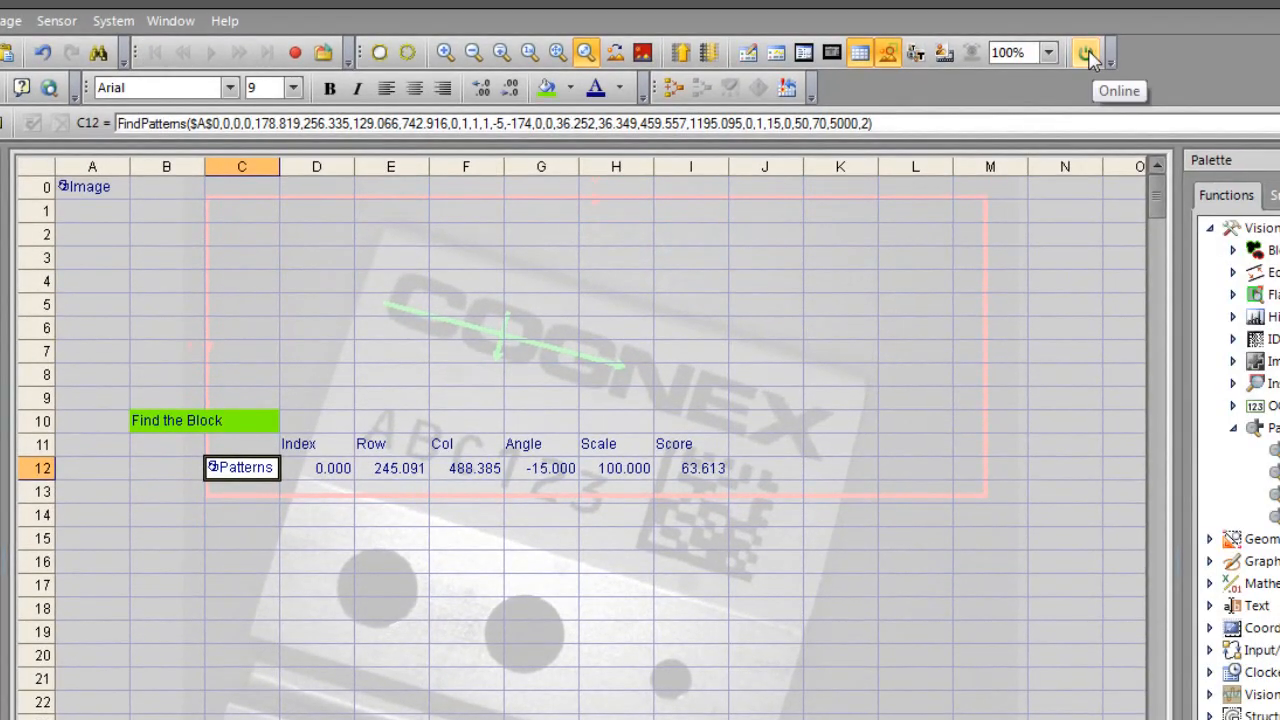
Step: Enter the label "Logic" in cell K11 and fill the cell with light blue
click(829, 446)
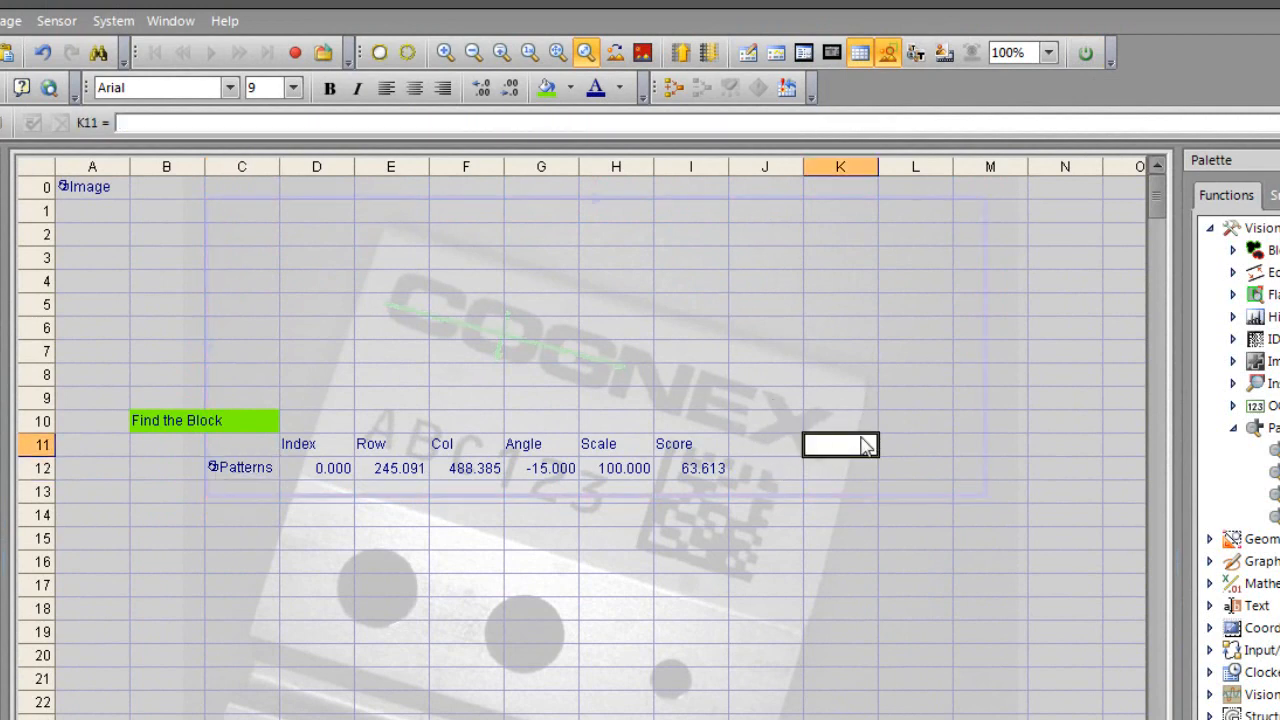
text('Logic)
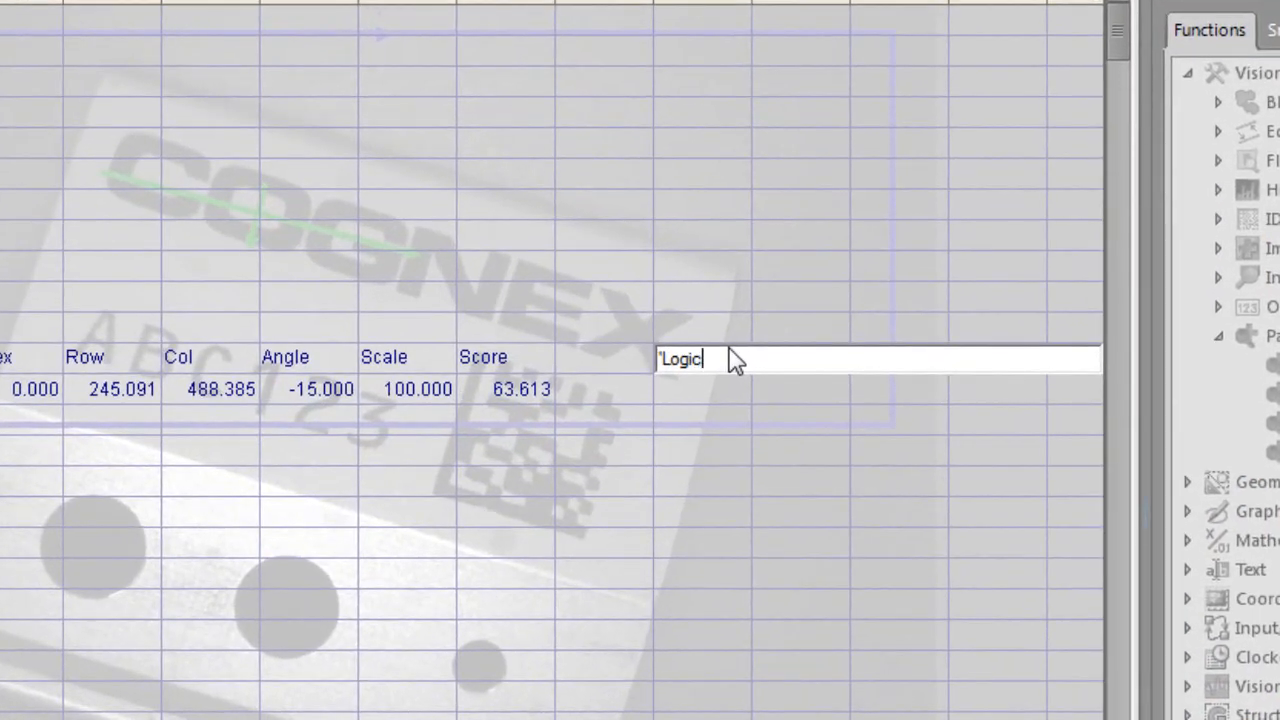
key(Return)
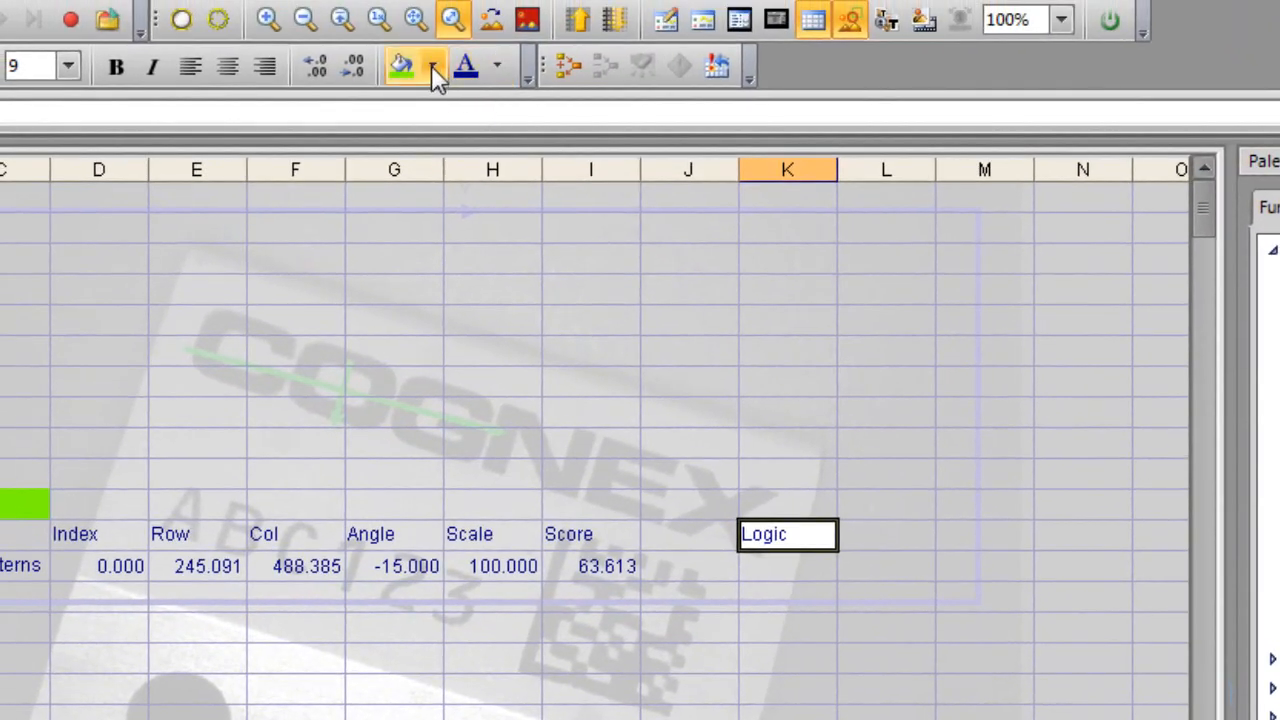
click(431, 65)
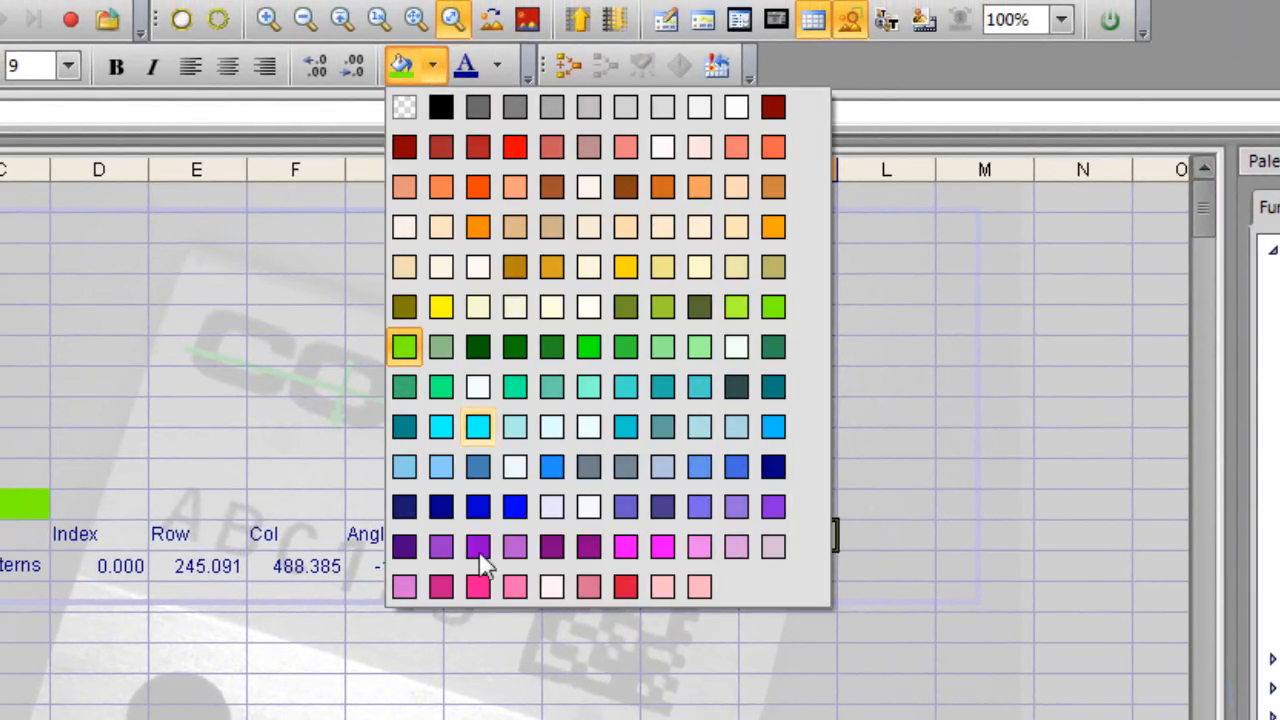
click(411, 462)
Step: Insert the If function from the Mathematics Logic functions into cell K12, below the Logic label
click(778, 570)
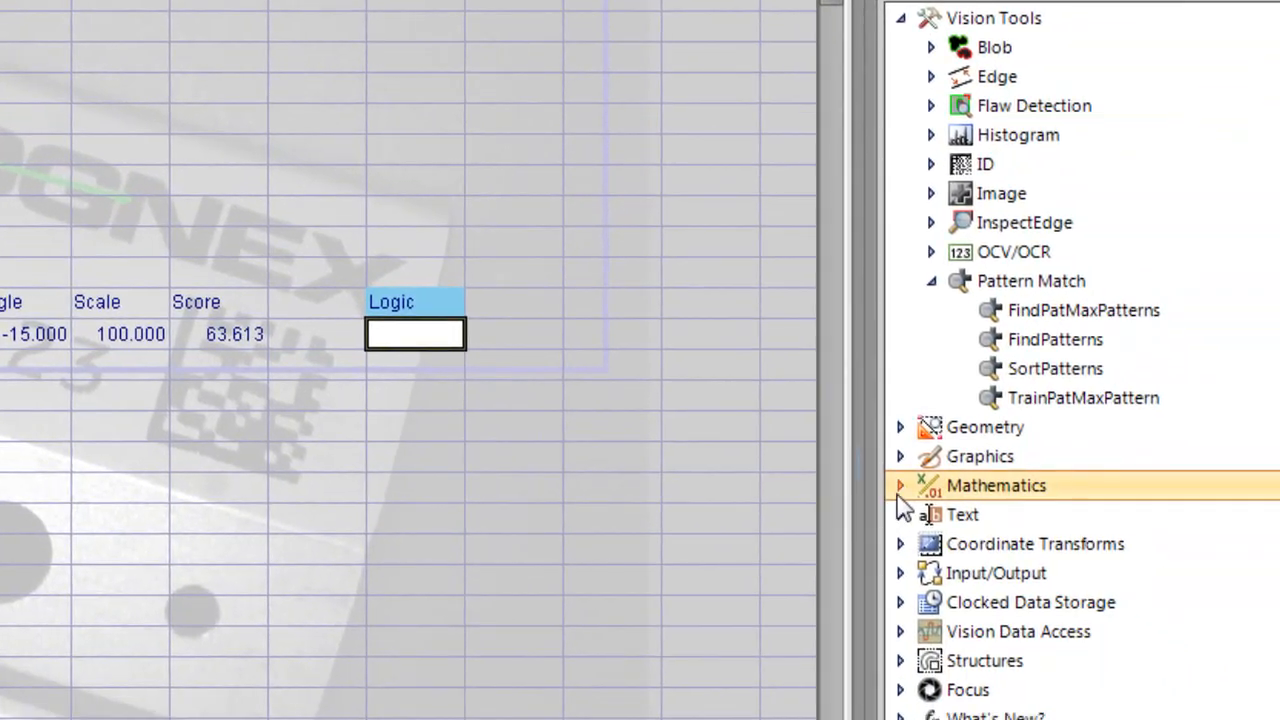
click(900, 487)
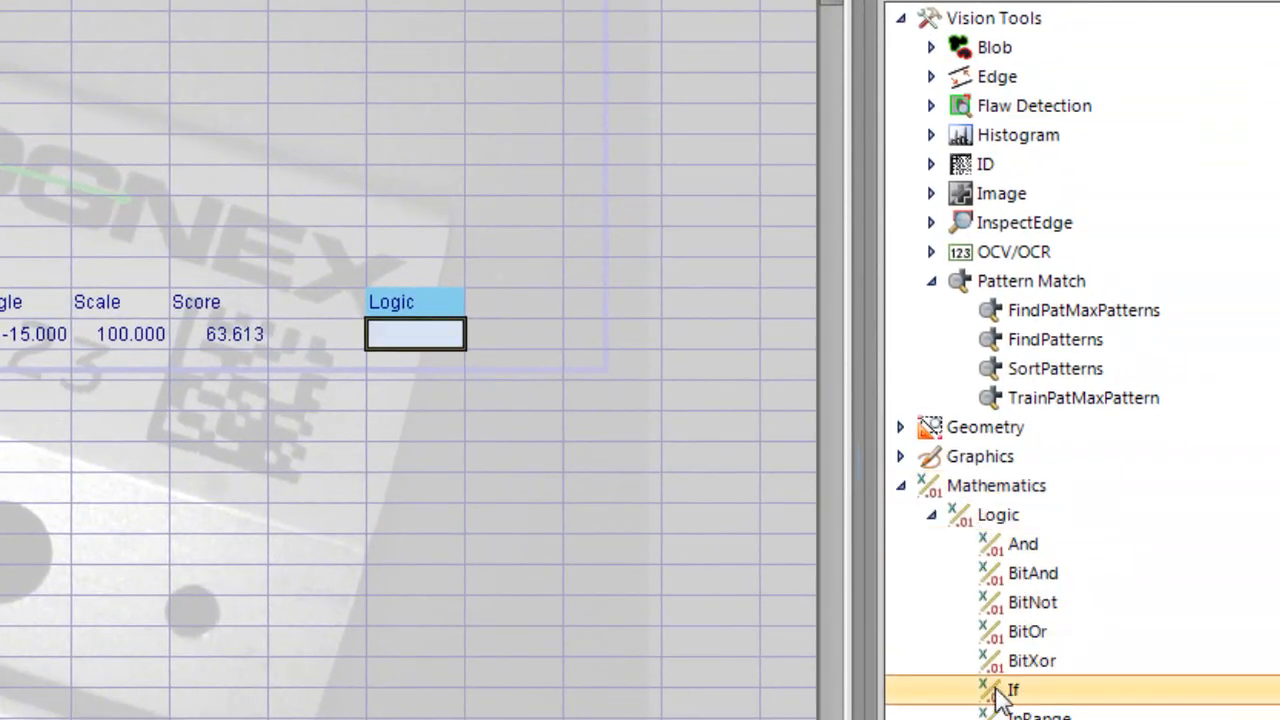
drag(997, 690, 428, 342)
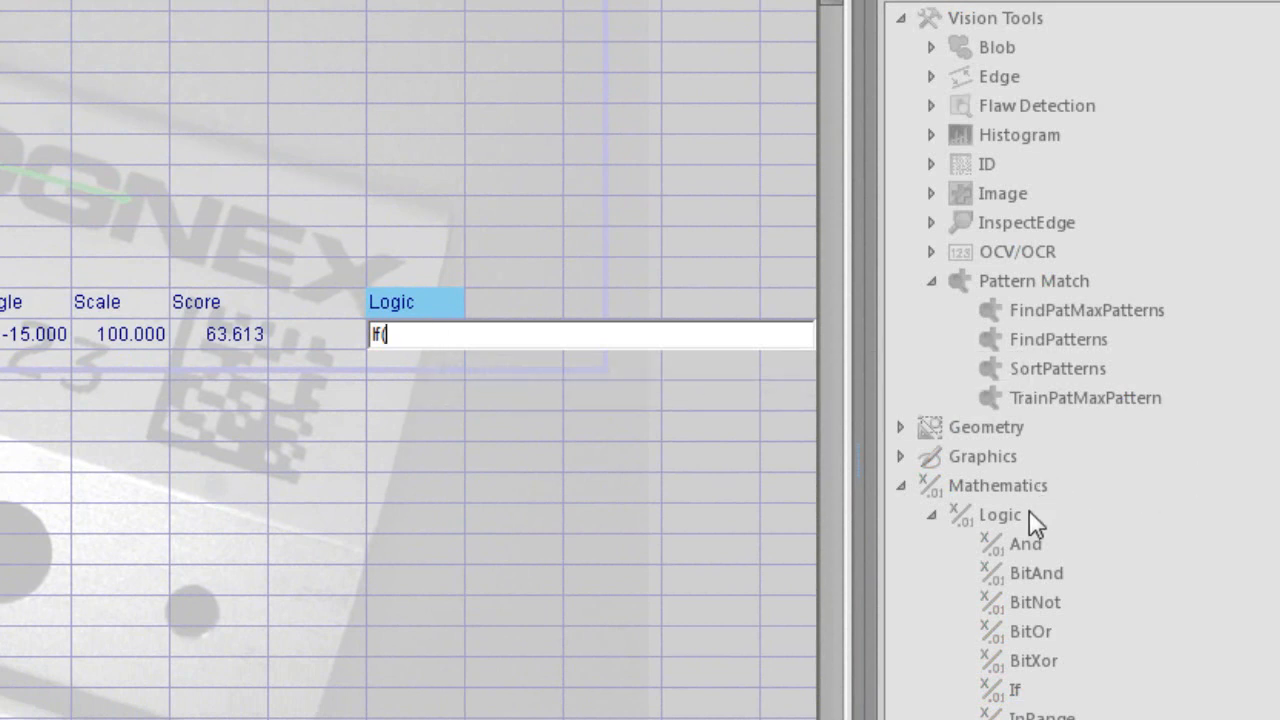
drag(988, 688, 628, 376)
mouse_move(397, 331)
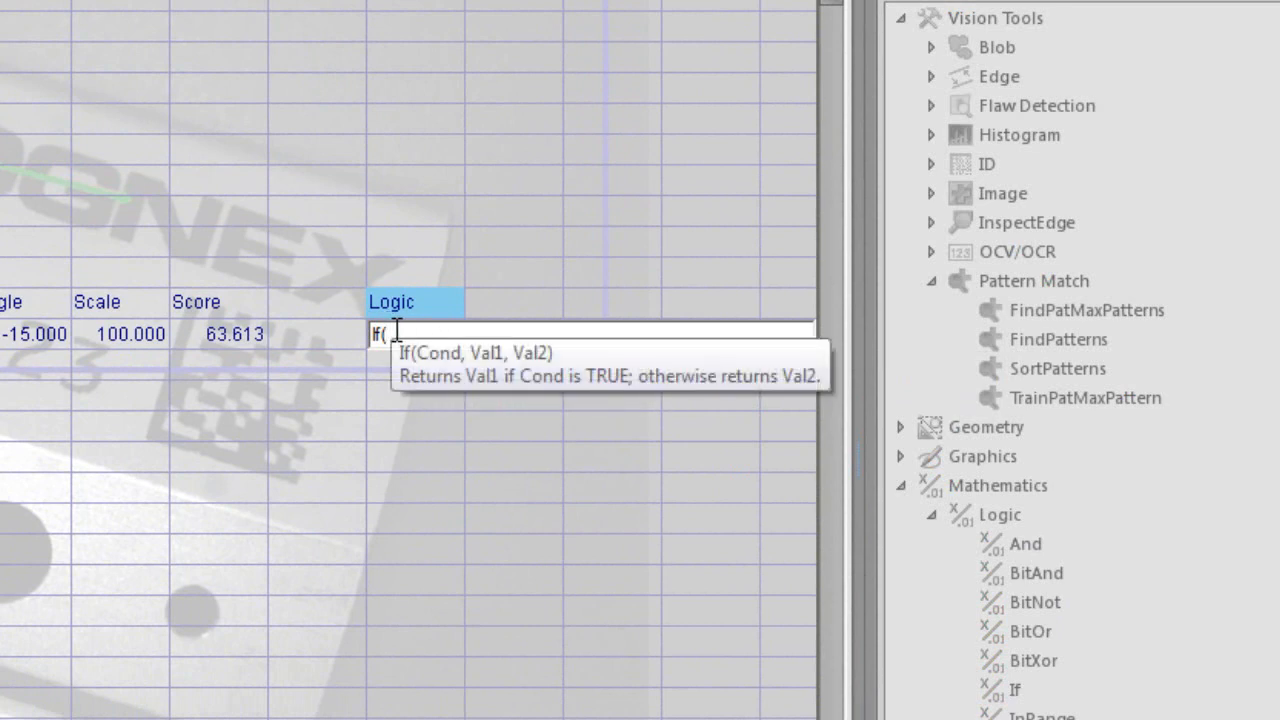
Step: Complete the K12 formula as If(I12>85,1,0), returning 1 when the Score exceeds 85 and 0 otherwise
click(217, 335)
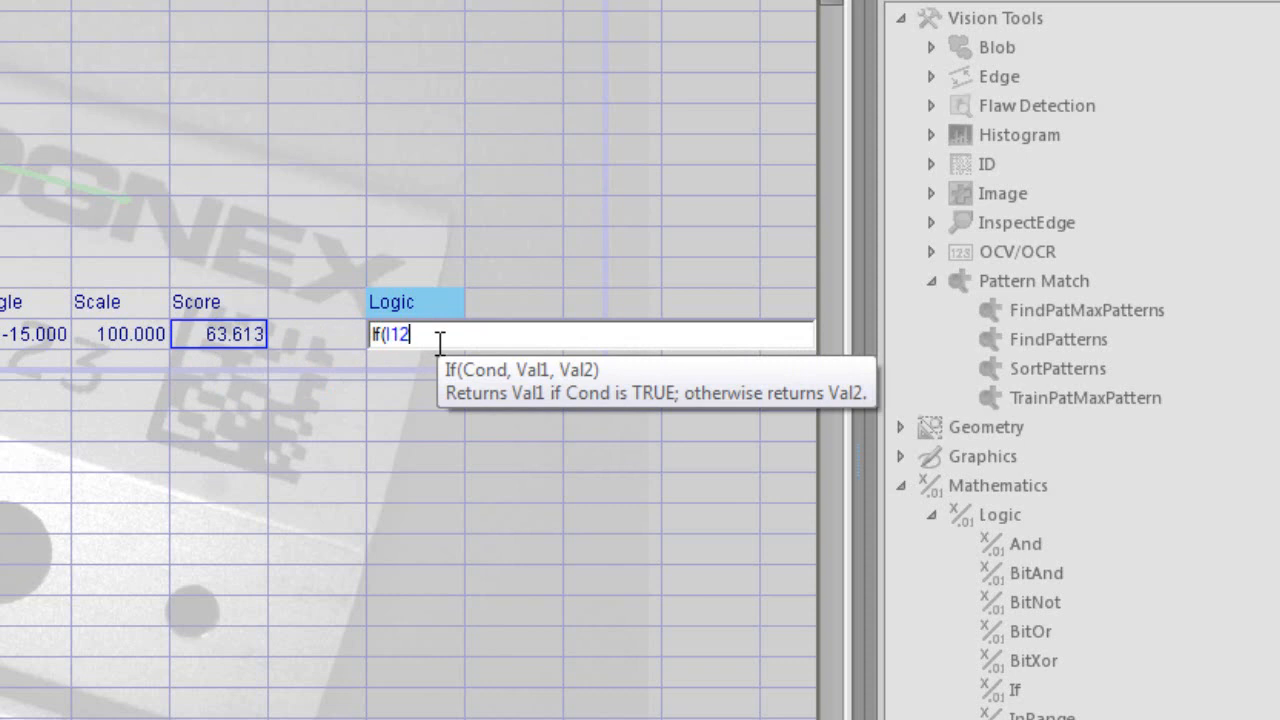
text(>)
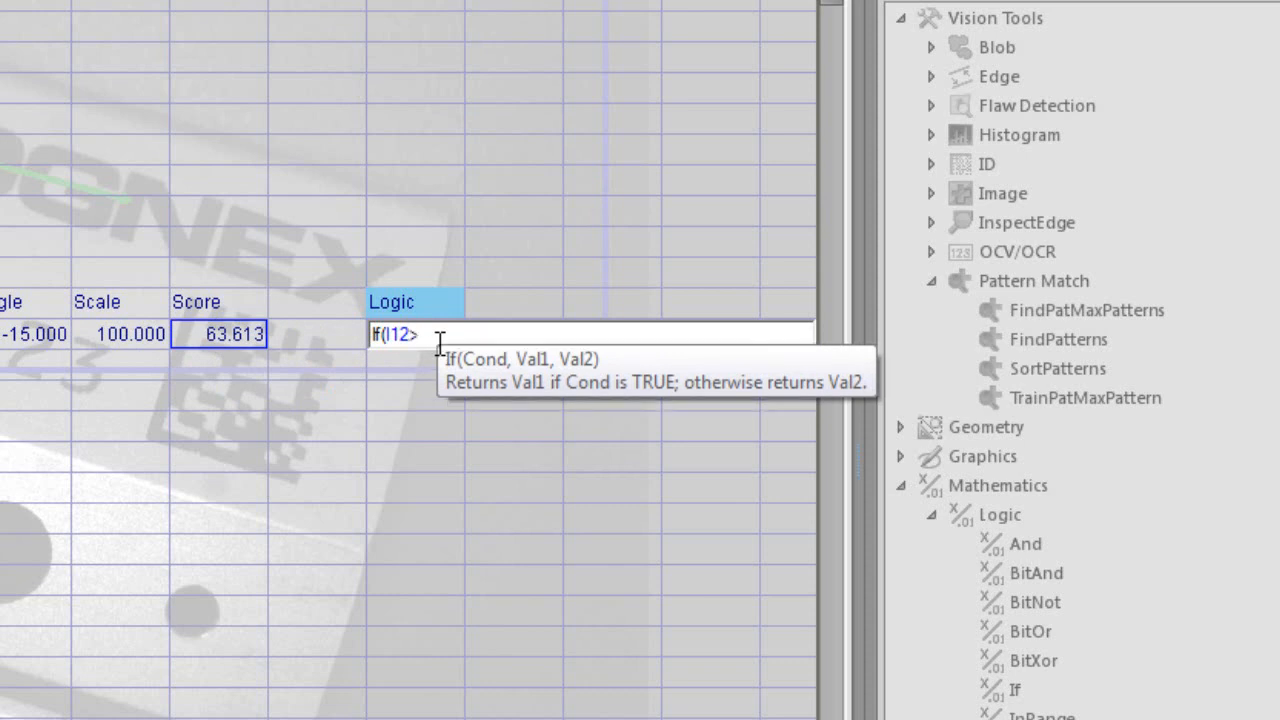
text(85))
key(BackSpace)
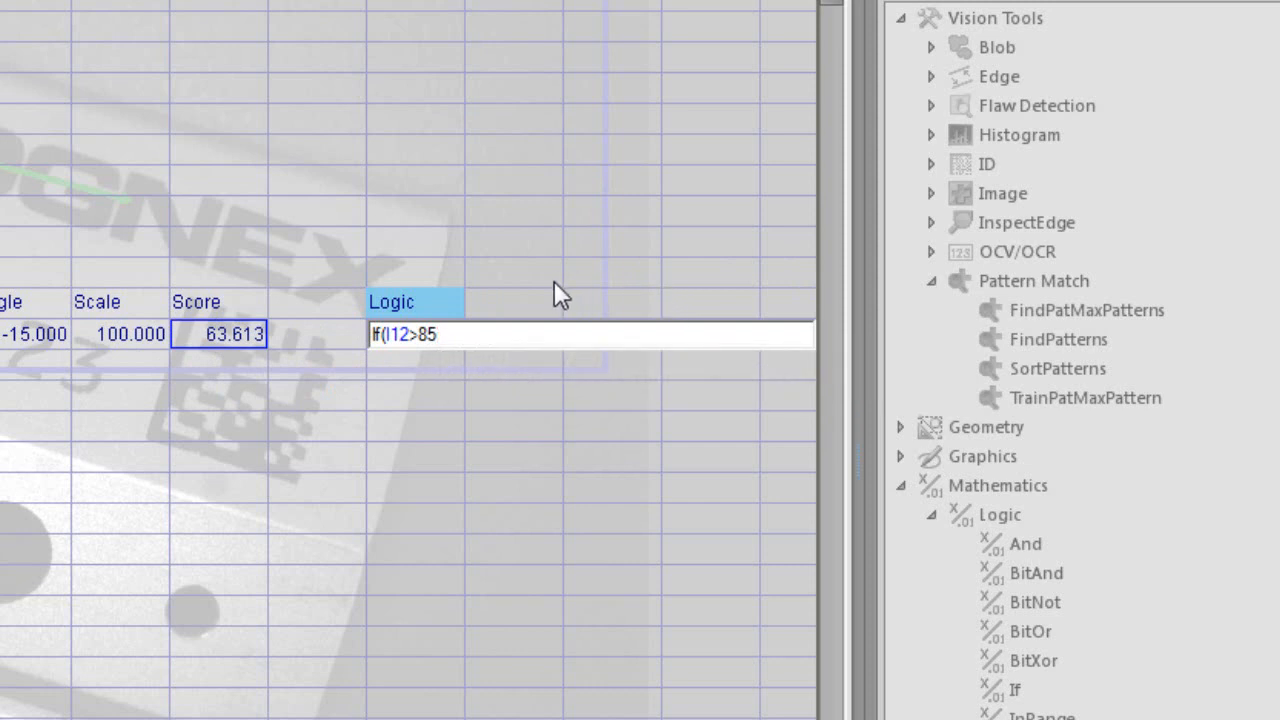
text(,1)
text(,0)
text())
key(BackSpace)
key(Return)
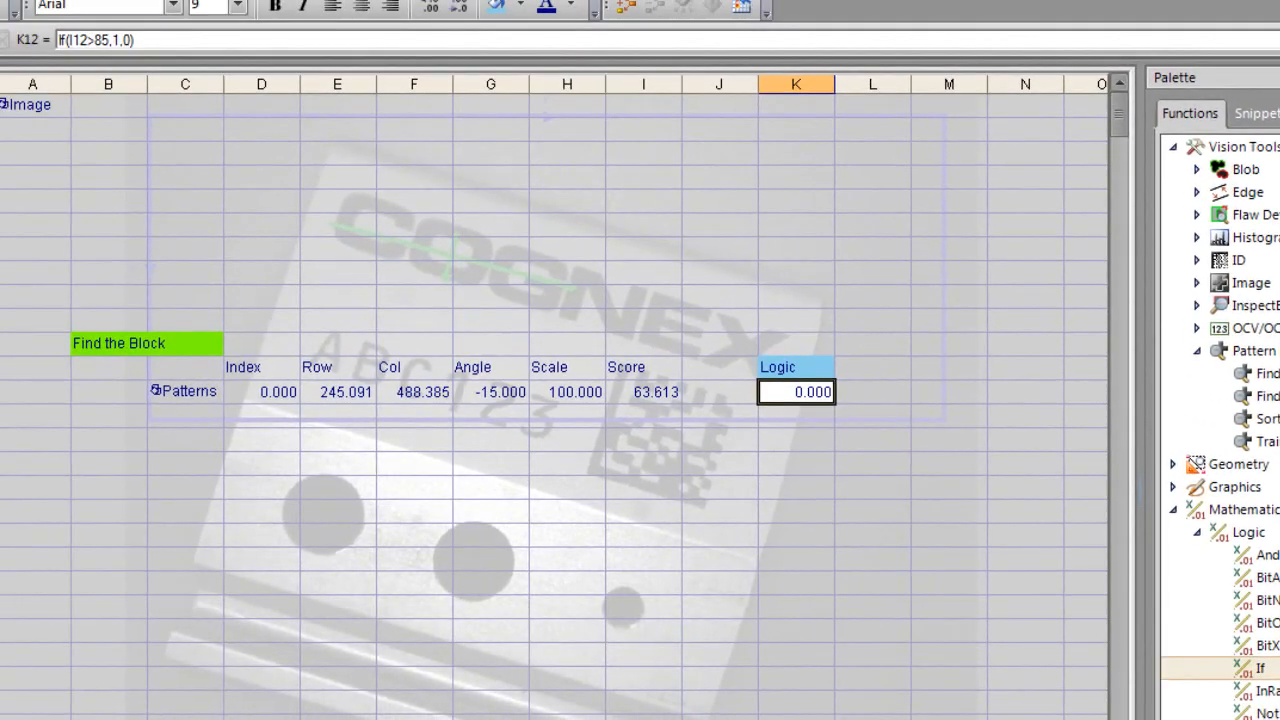
Step: Acquire a new image of the repositioned block to test the K12 logic, and put the sensor online
click(338, 0)
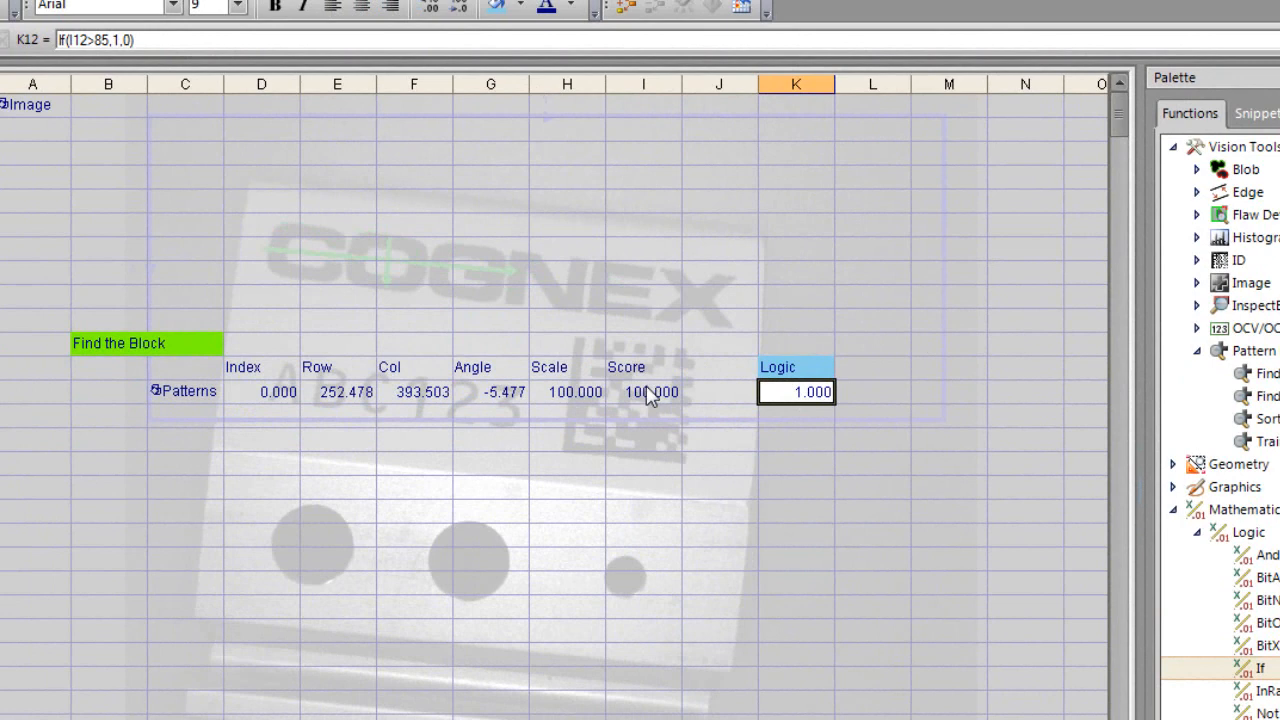
key(ctrl+F8)
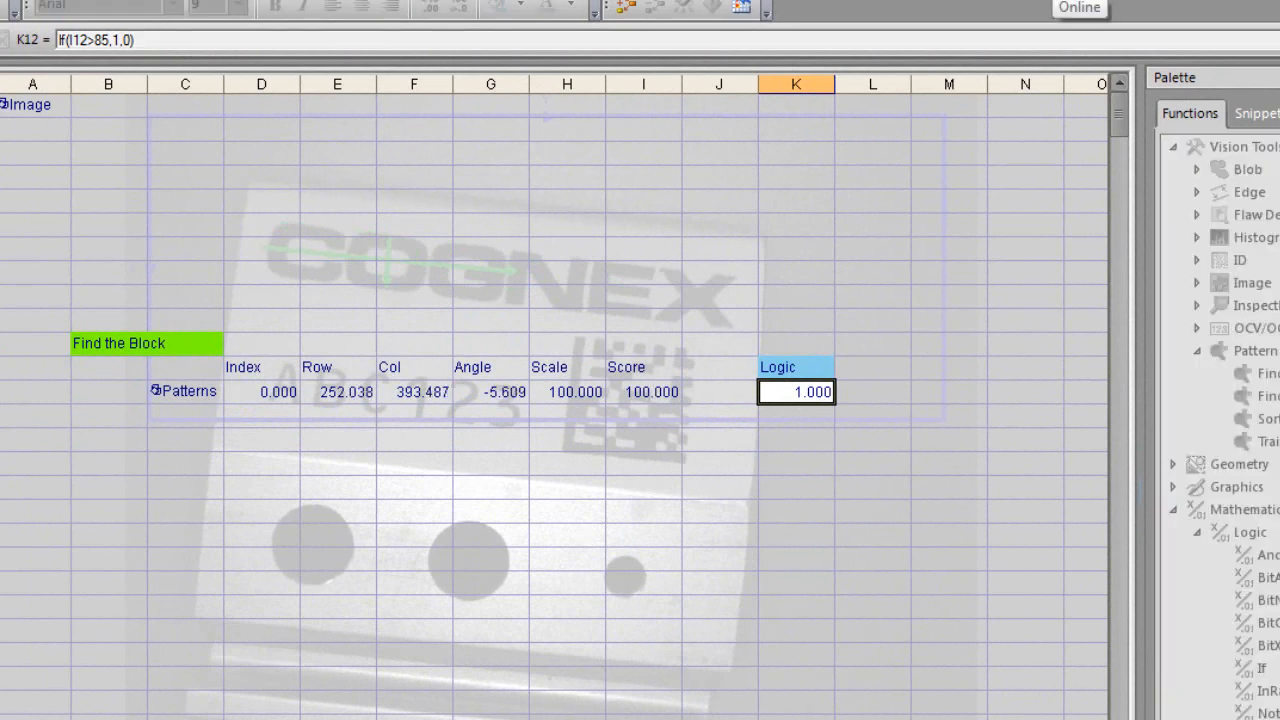